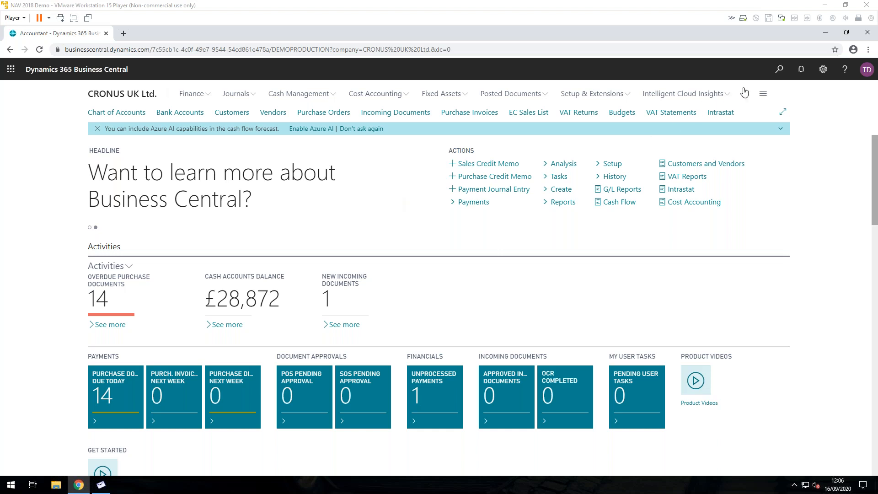
- Search for "journal", expand the full list of matching pages and tasks, examine the available journal types, and close the search
{"action": "left_click", "coordinate": [779, 70]}
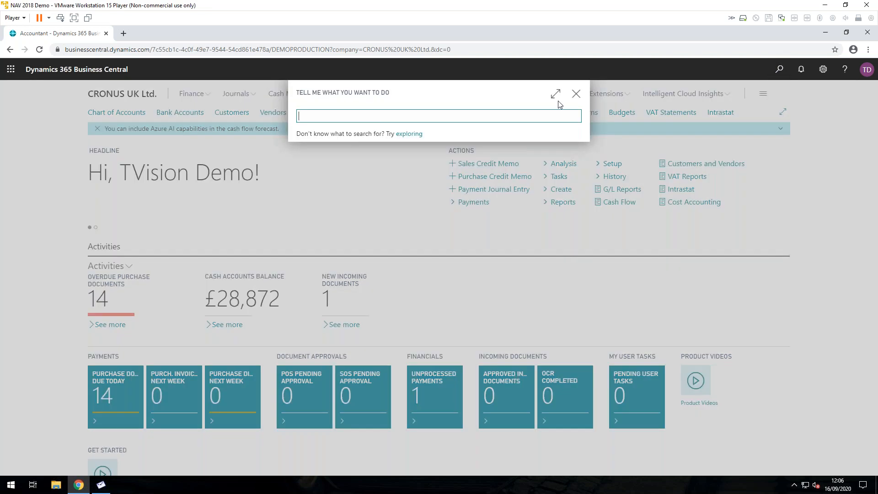
{"action": "type", "text": "journal"}
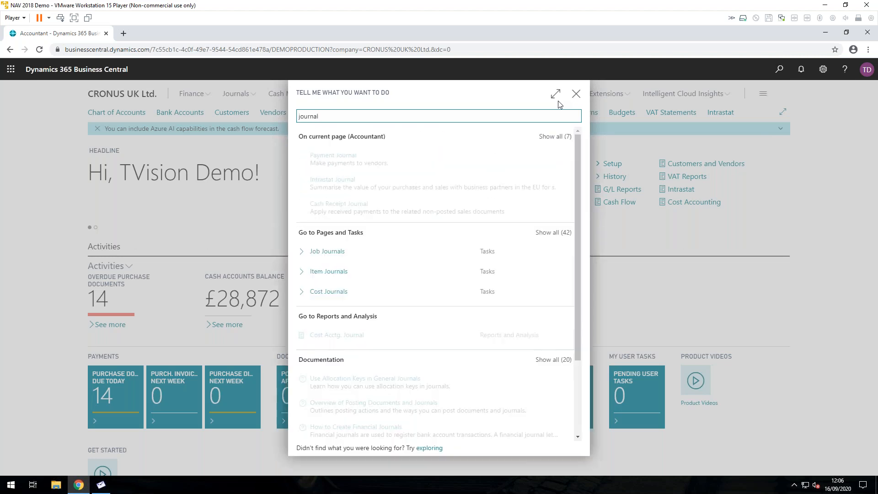
{"action": "left_click", "coordinate": [552, 234]}
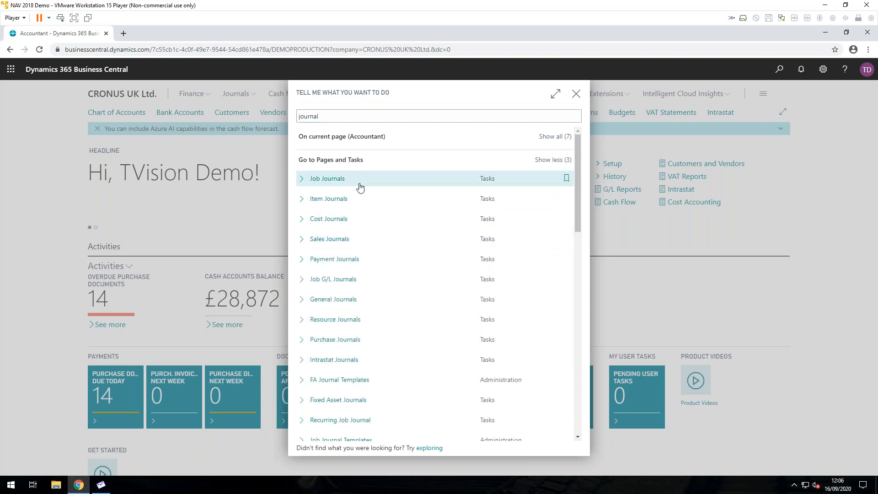
{"action": "scroll", "coordinate": [360, 359], "scroll_direction": "down", "scroll_amount": 3}
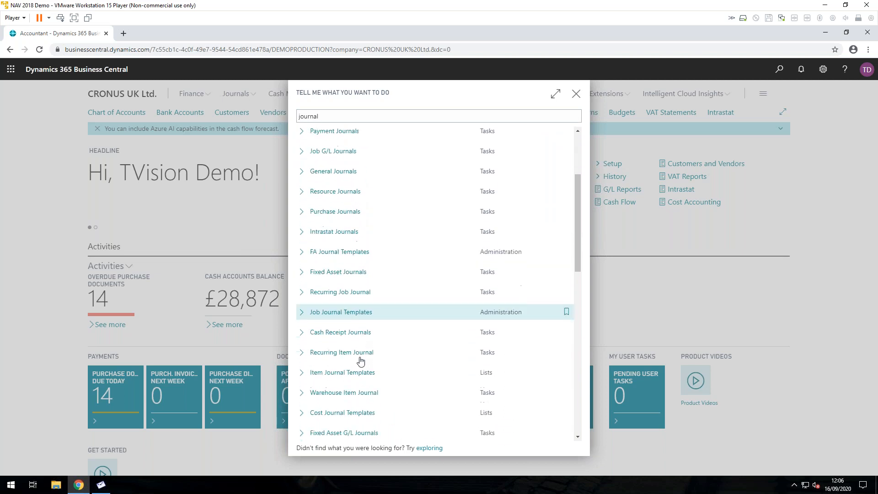
{"action": "scroll", "coordinate": [360, 362], "scroll_direction": "down", "scroll_amount": 10}
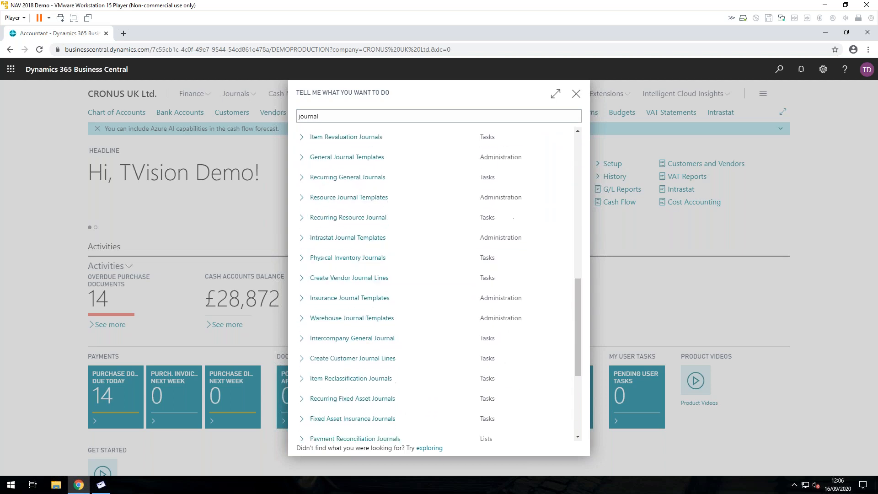
{"action": "scroll", "coordinate": [360, 353], "scroll_direction": "up", "scroll_amount": 3}
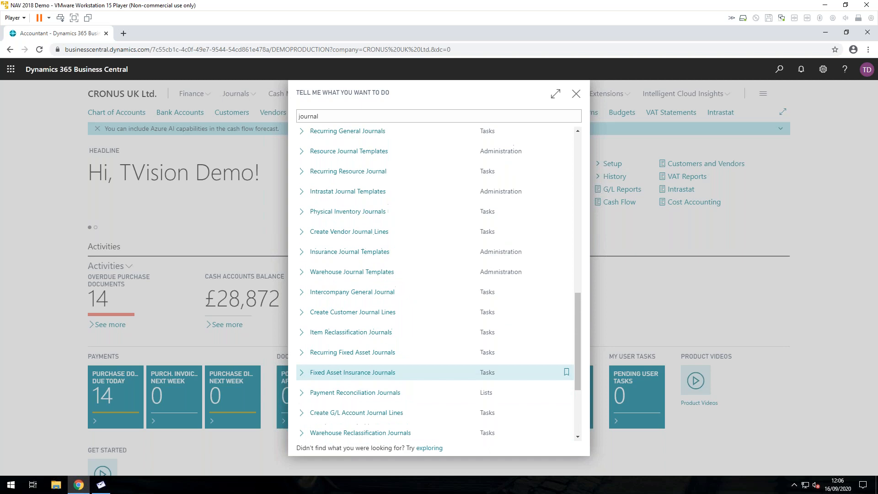
{"action": "scroll", "coordinate": [359, 353], "scroll_direction": "up", "scroll_amount": 10}
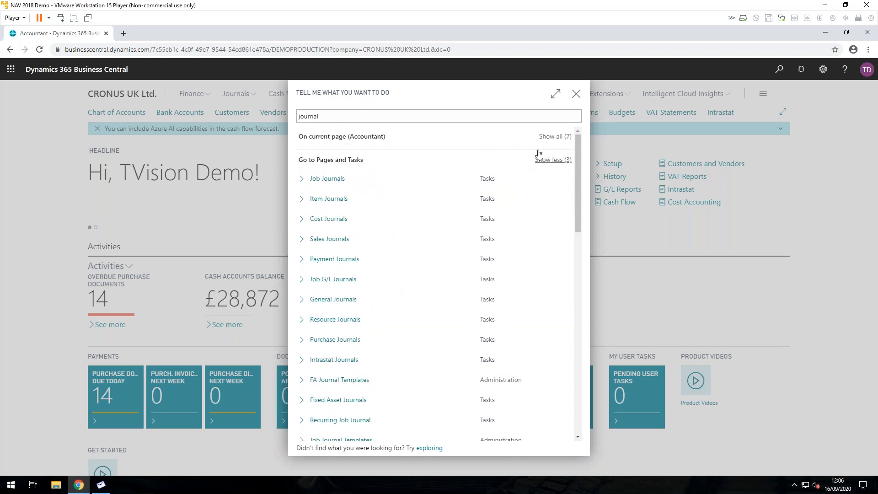
{"action": "left_click", "coordinate": [576, 95]}
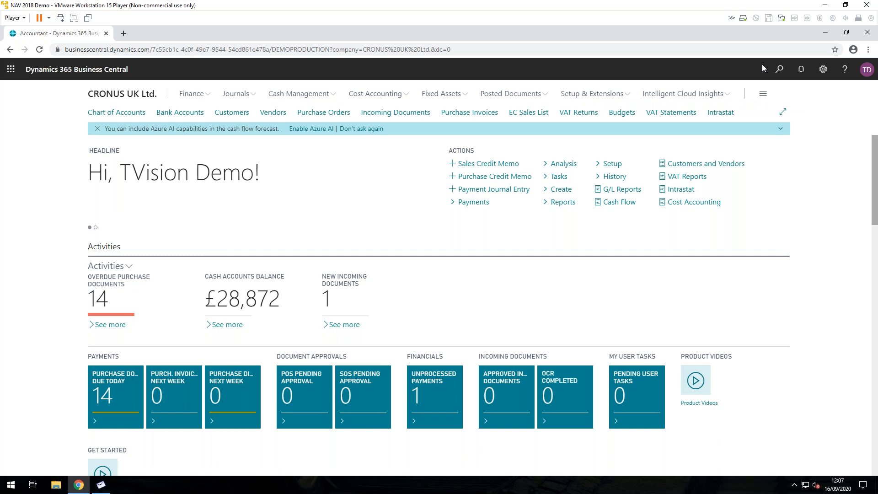
- Open the DEFAULT batch from the General Journals list in the Finance area
{"action": "left_click", "coordinate": [200, 97]}
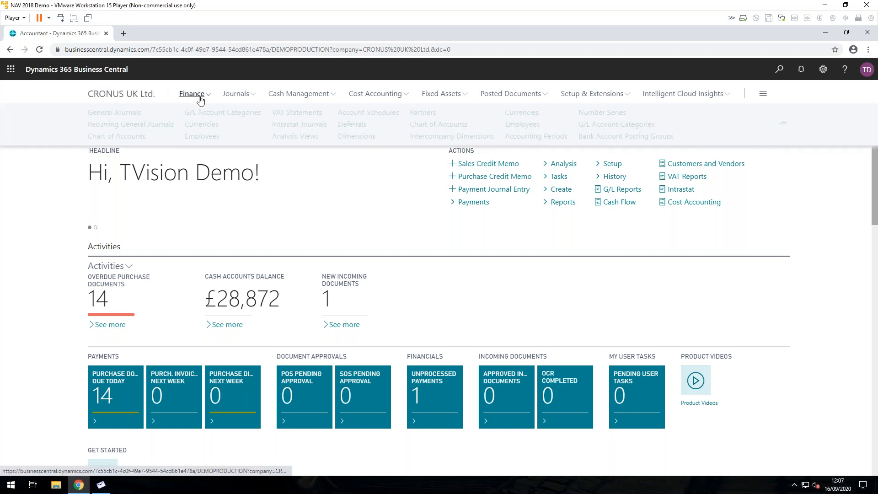
{"action": "left_click", "coordinate": [128, 115]}
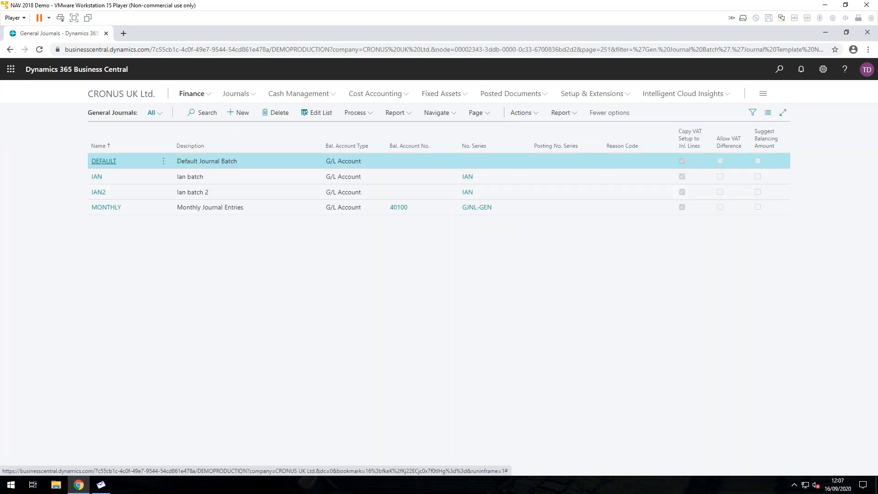
{"action": "left_click", "coordinate": [106, 165]}
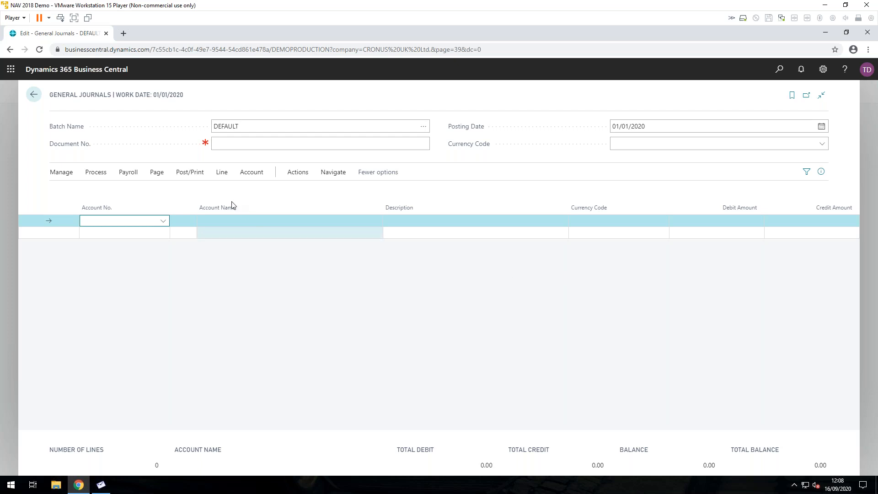
- Show more columns in the DEFAULT general journal and return to the batch list
{"action": "left_click", "coordinate": [155, 176]}
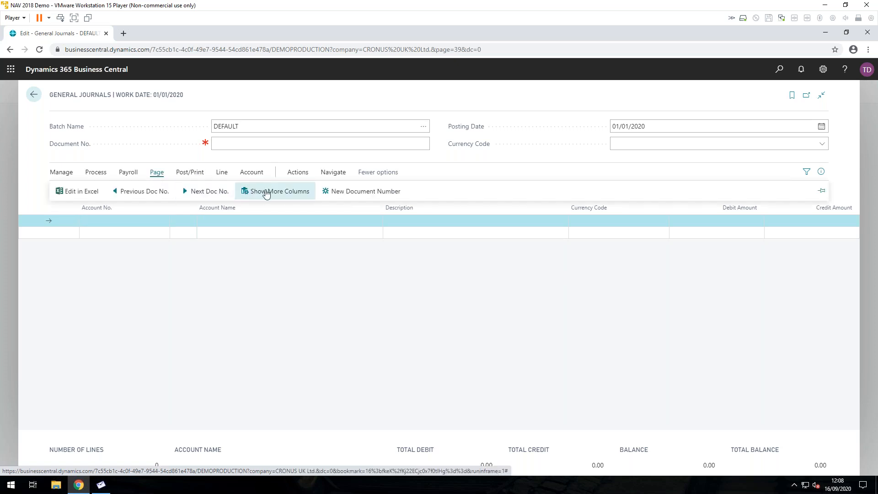
{"action": "left_click", "coordinate": [268, 192]}
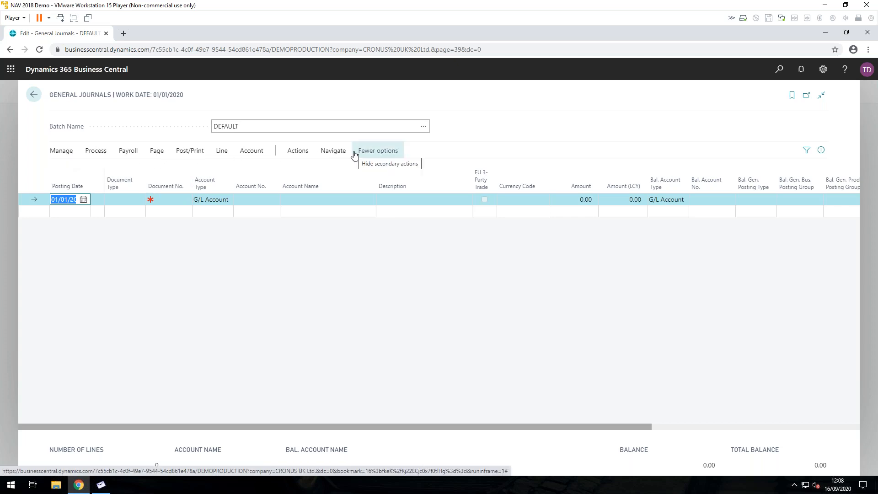
{"action": "left_click", "coordinate": [34, 94]}
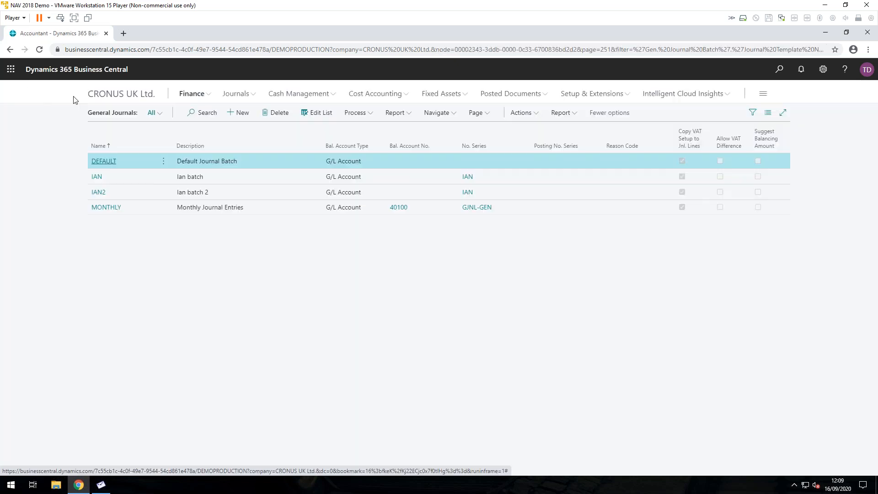
- Search for "payment jour" and open Payment Journals on the IAN batch
{"action": "left_click", "coordinate": [779, 71]}
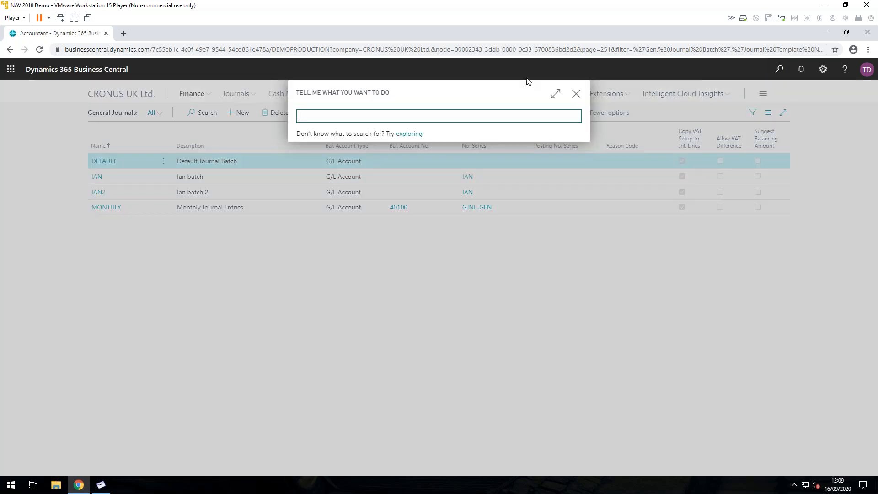
{"action": "type", "text": "payment jour"}
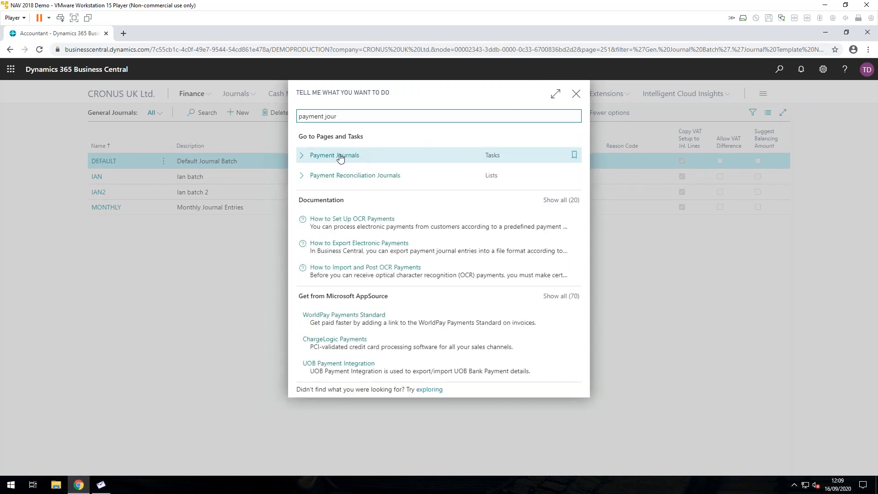
{"action": "left_click", "coordinate": [340, 156]}
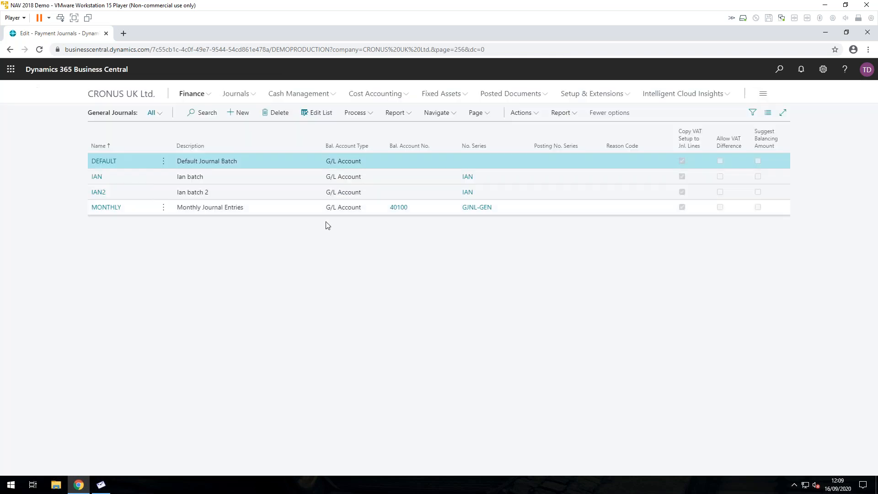
{"action": "left_click", "coordinate": [102, 176]}
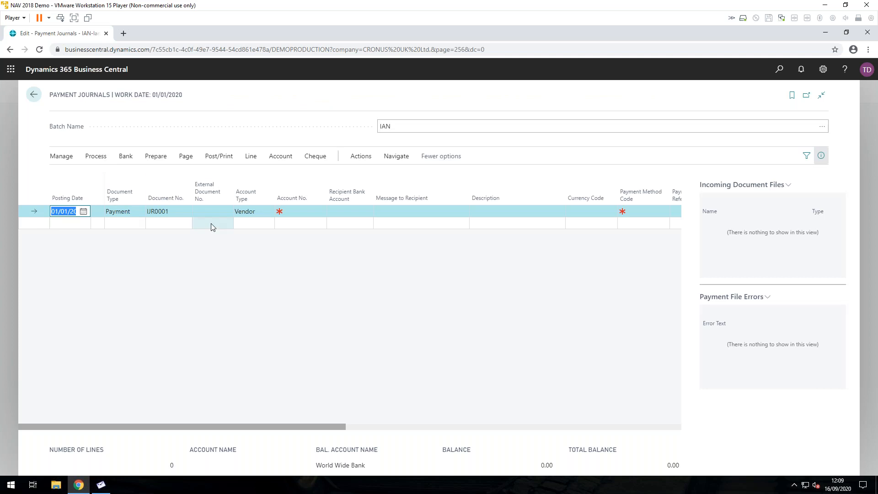
- Review the payment journal's preparation and bank actions, then close the journal and return to the general journal batches
{"action": "left_click", "coordinate": [156, 157]}
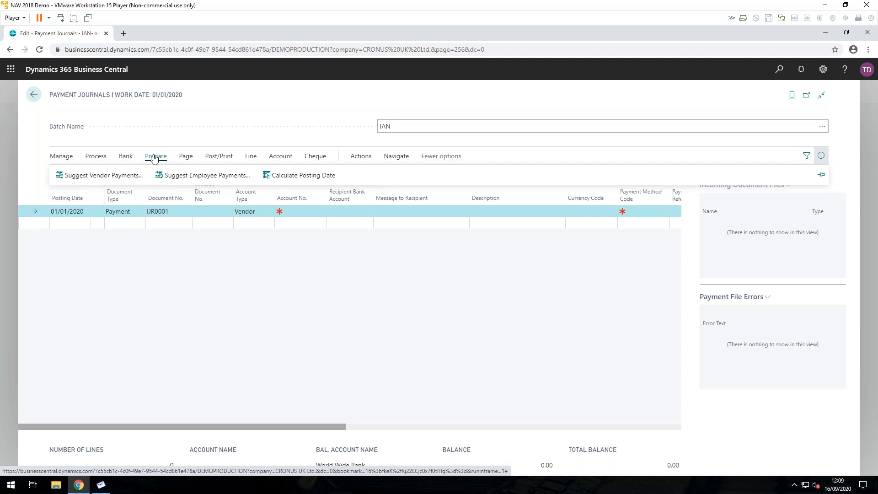
{"action": "left_click", "coordinate": [128, 161]}
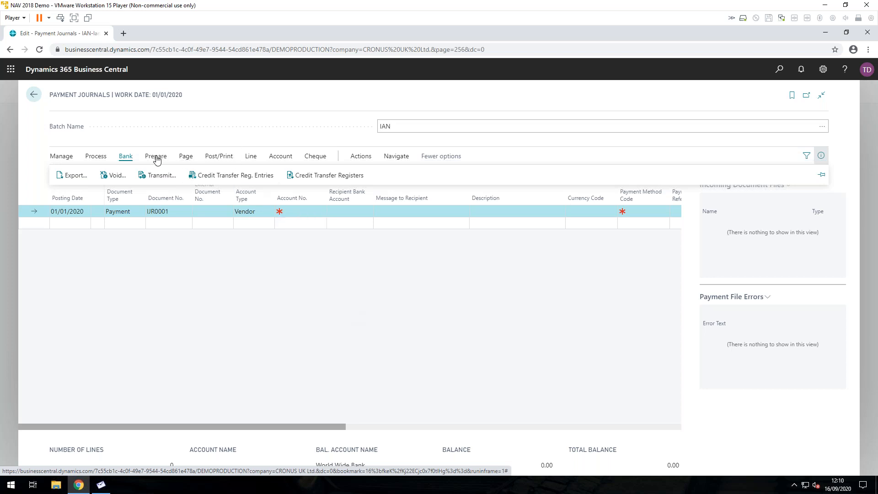
{"action": "left_click", "coordinate": [331, 276]}
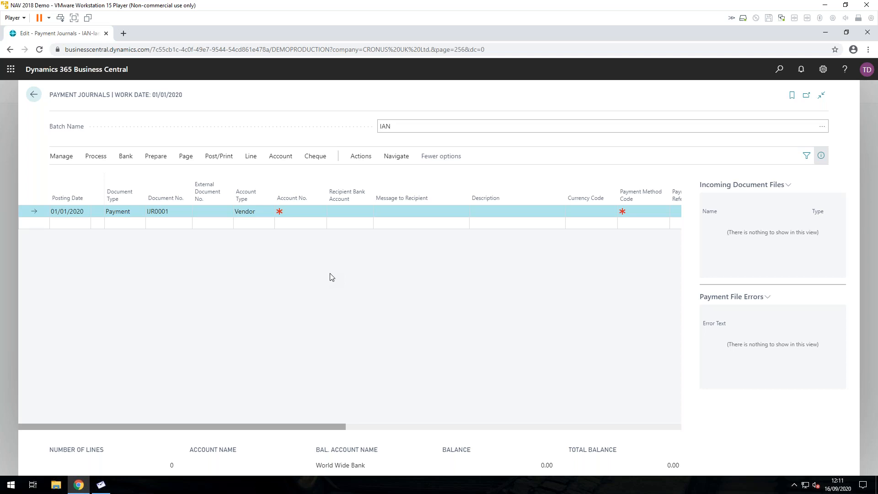
{"action": "left_click", "coordinate": [32, 97]}
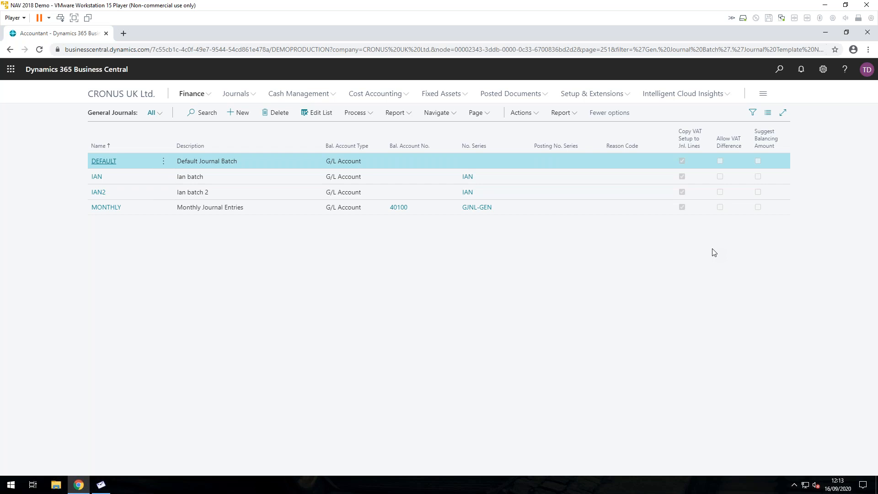
- Open the IAN general journal batch to view its salary lines, then switch the batch name to IAN2
{"action": "left_click", "coordinate": [96, 177]}
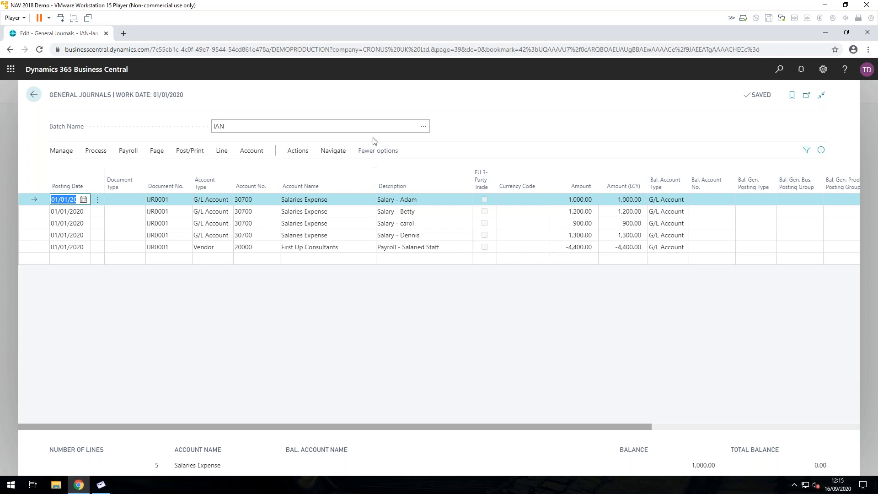
{"action": "left_click", "coordinate": [423, 131]}
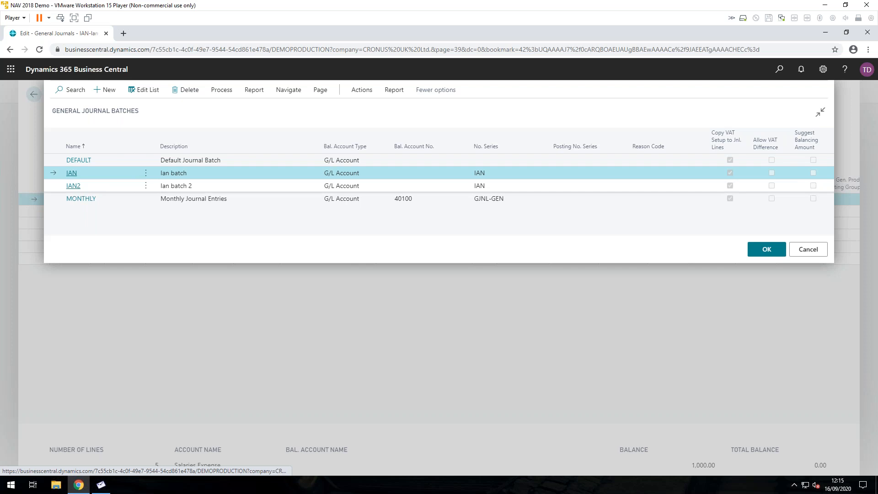
{"action": "double_click", "coordinate": [85, 186]}
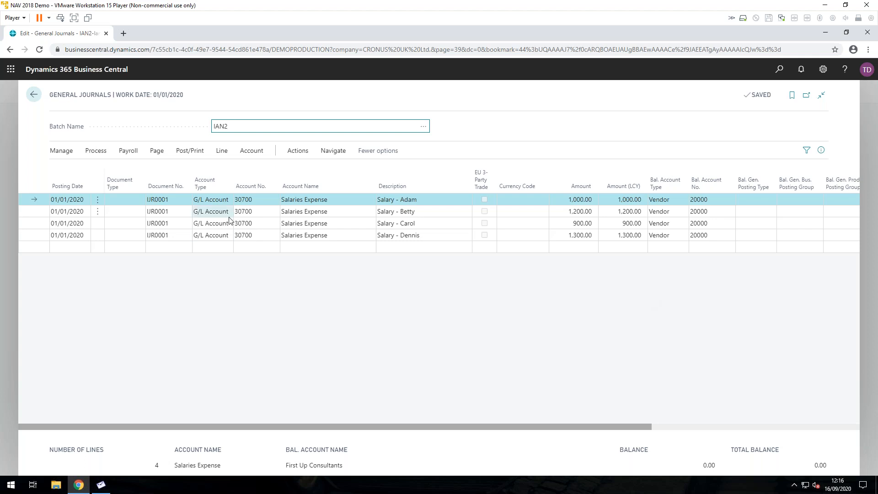
- Preview the posting of the IAN2 general journal batch without posting it
{"action": "left_click", "coordinate": [96, 151]}
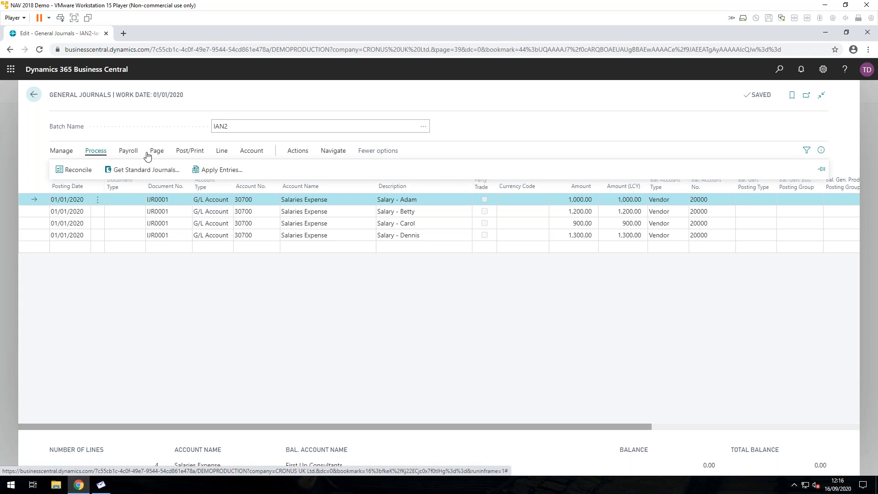
{"action": "left_click", "coordinate": [296, 151]}
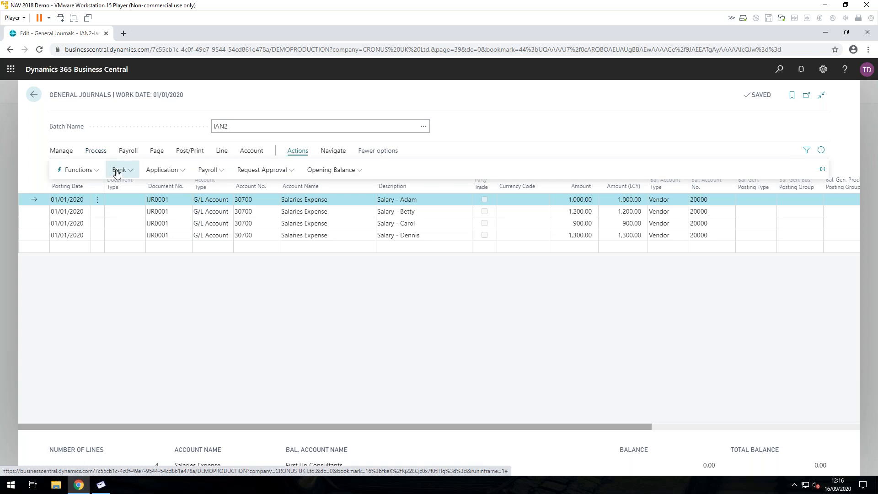
{"action": "left_click", "coordinate": [99, 170]}
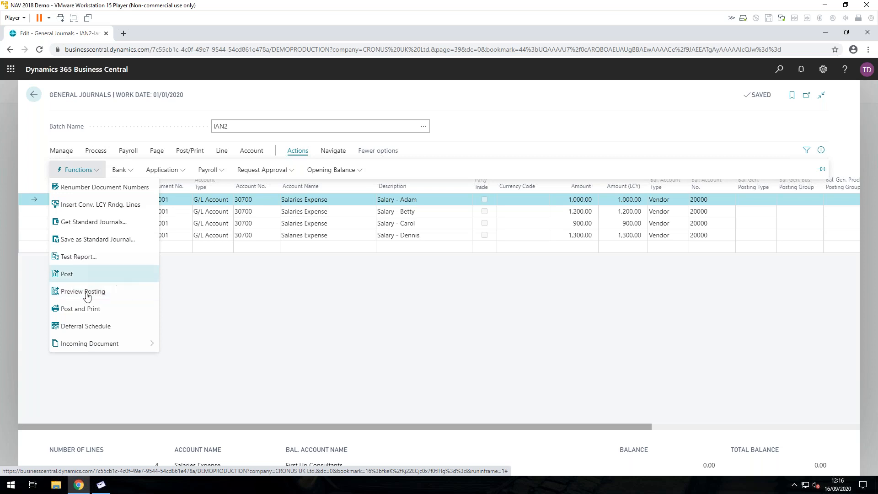
{"action": "left_click", "coordinate": [106, 294]}
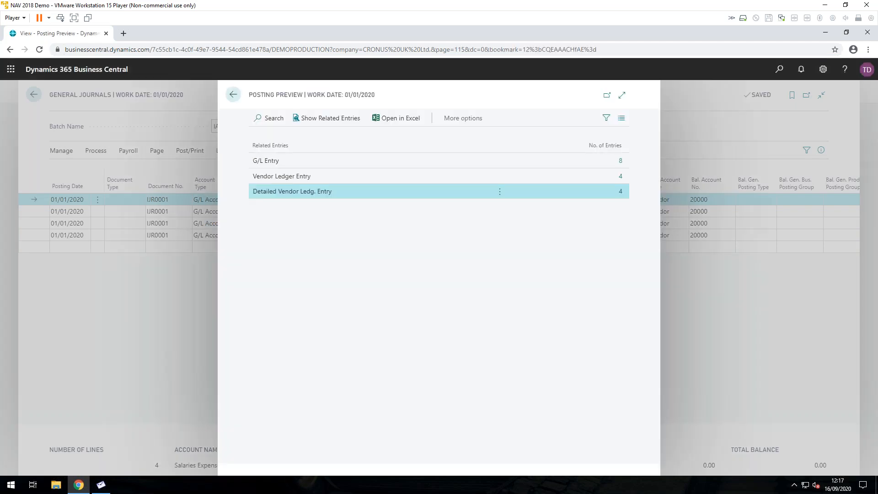
- Examine the G/L entries in the posting preview, then close the preview and journal to return to the batch list
{"action": "left_click", "coordinate": [620, 163]}
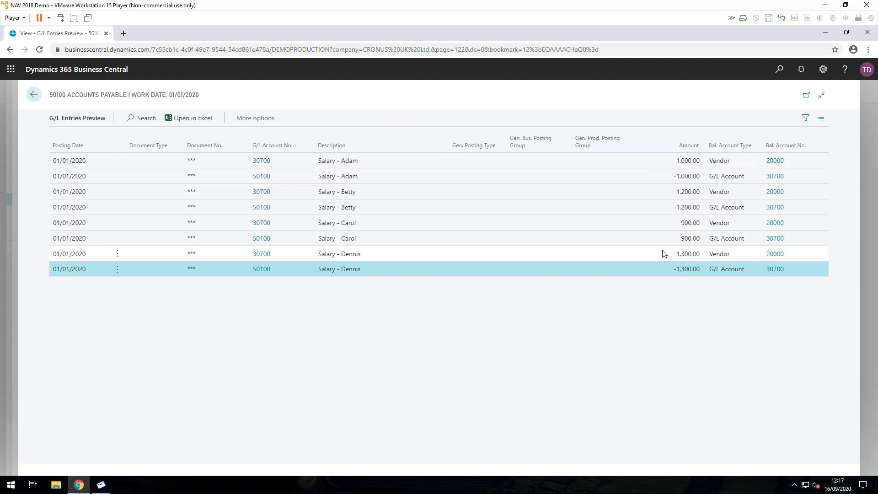
{"action": "left_click", "coordinate": [35, 96]}
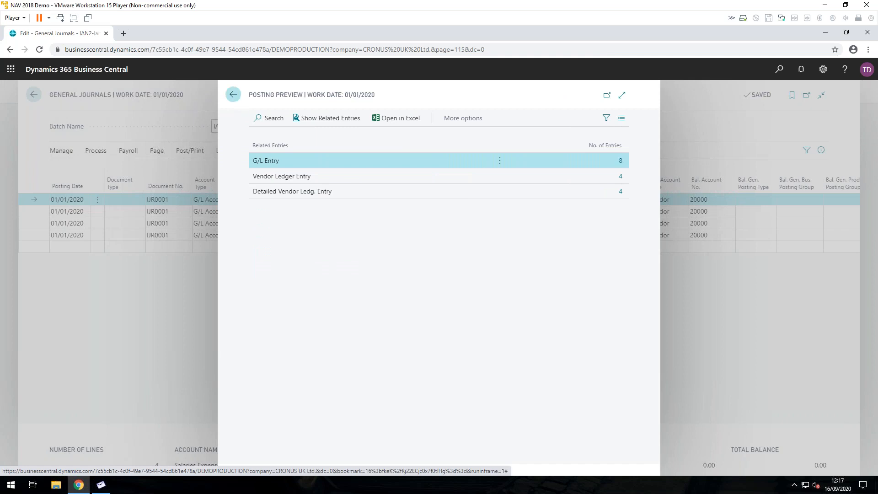
{"action": "left_click", "coordinate": [234, 96]}
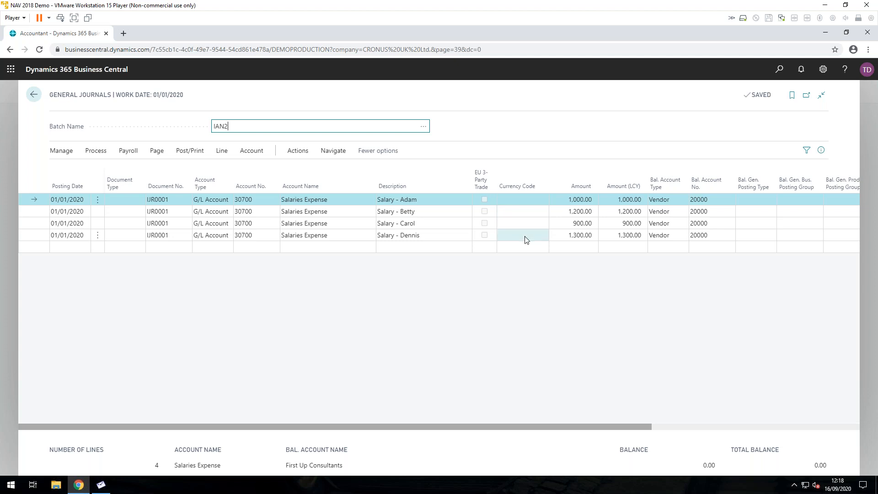
{"action": "left_click", "coordinate": [33, 98]}
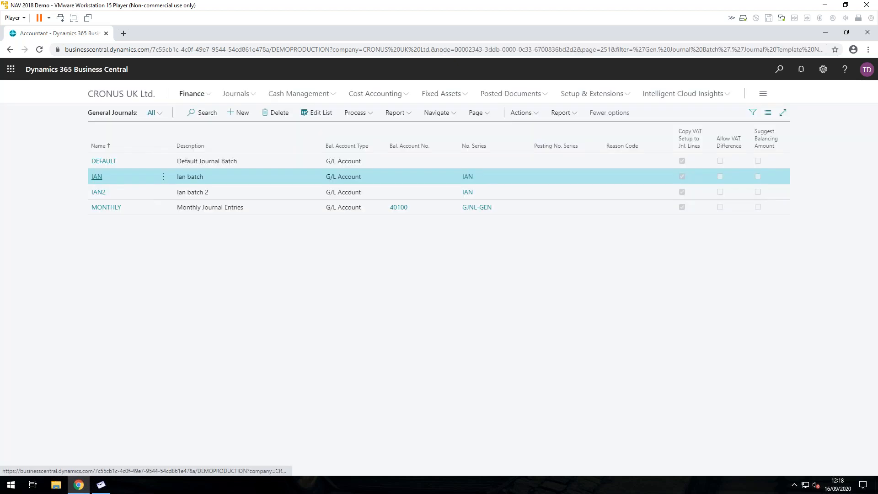
- Search for currencies, examine the EUR currency card's general and rounding settings, and return to the general journal batches
{"action": "left_click", "coordinate": [780, 70]}
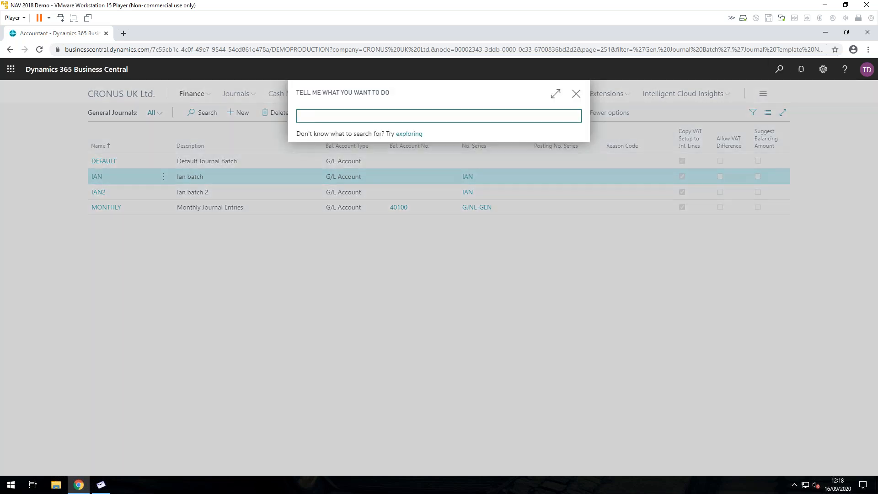
{"action": "type", "text": "currenci"}
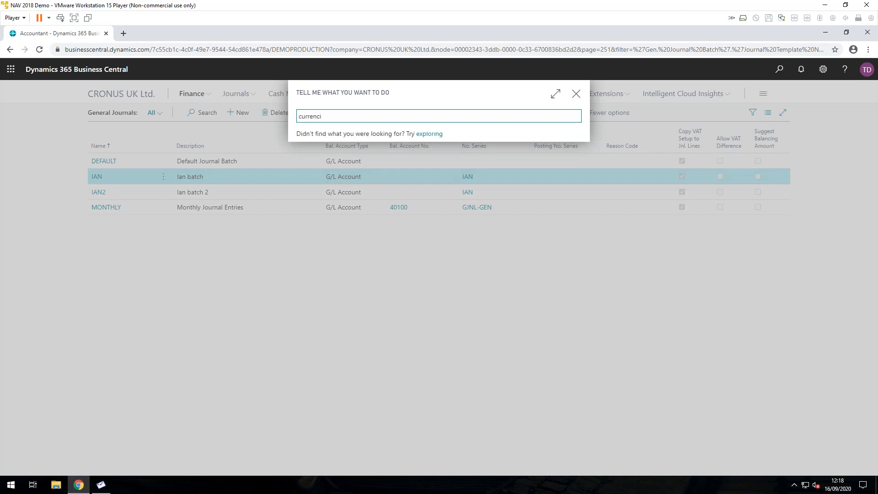
{"action": "left_click", "coordinate": [325, 156]}
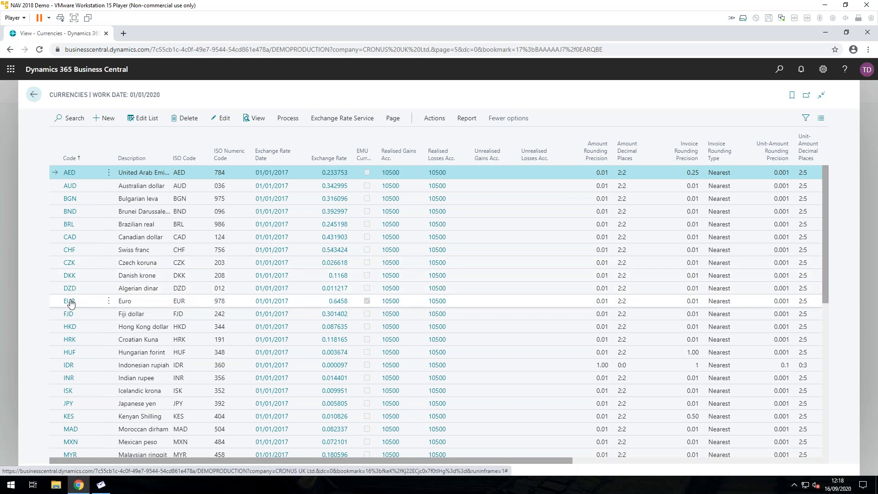
{"action": "left_click", "coordinate": [69, 301]}
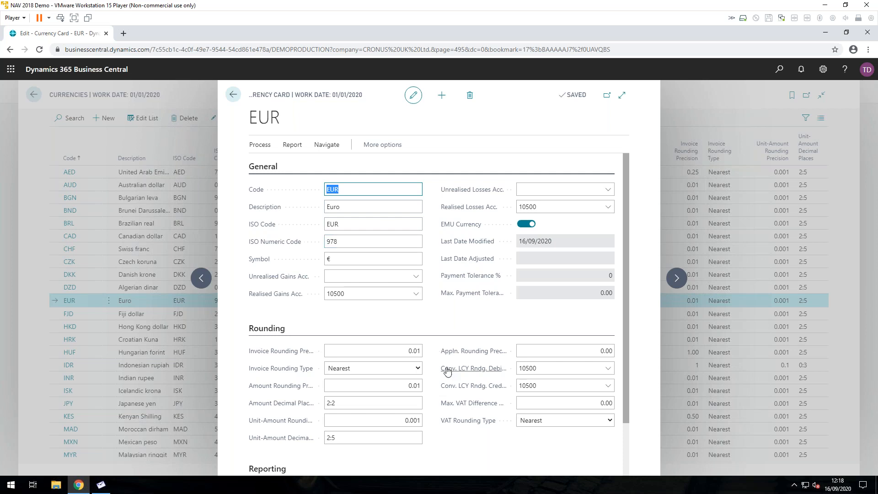
{"action": "mouse_move", "coordinate": [452, 388]}
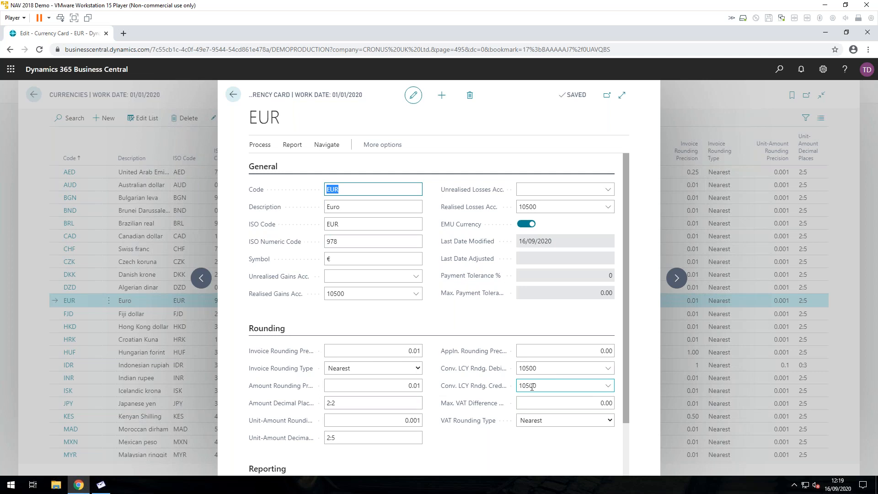
{"action": "left_click", "coordinate": [235, 95]}
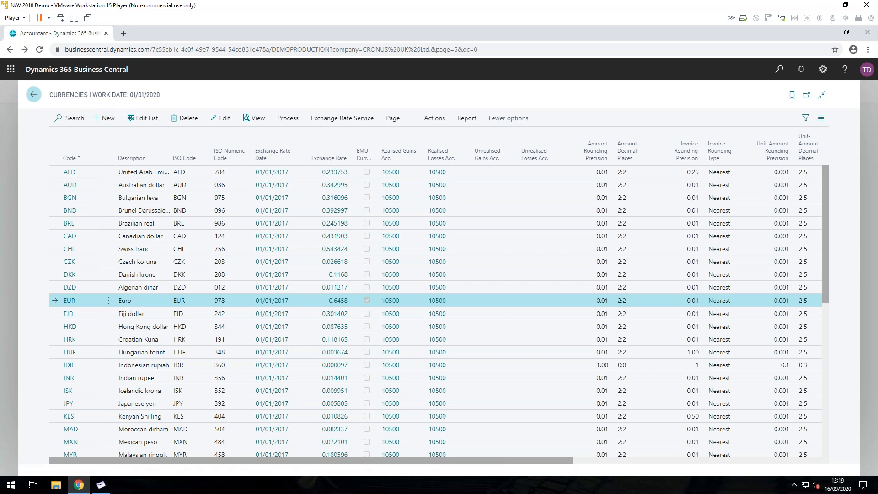
{"action": "left_click", "coordinate": [10, 49]}
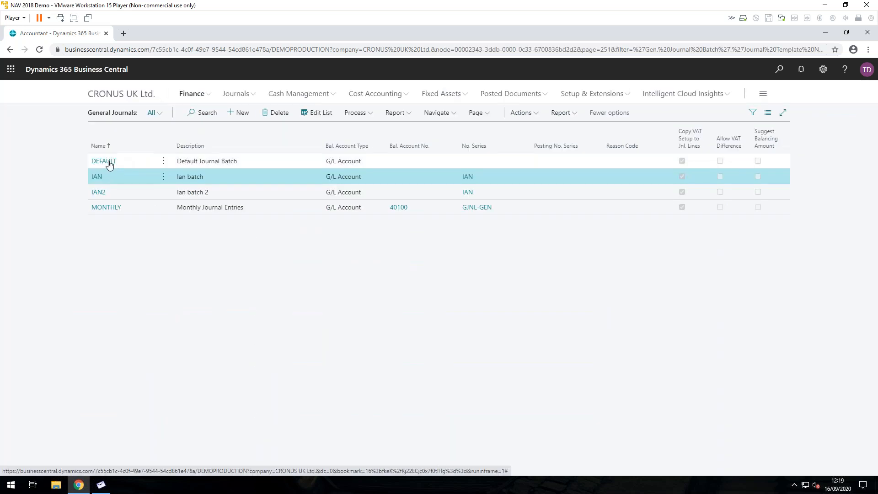
- Open the DEFAULT general journal batch and run the Insert Conv. LCY Rndg. Lines function
{"action": "left_click", "coordinate": [109, 162]}
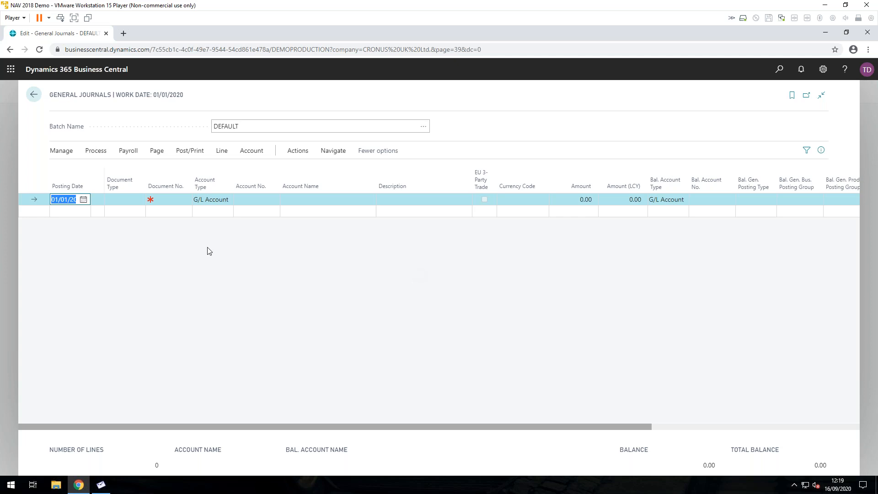
{"action": "left_click", "coordinate": [296, 151]}
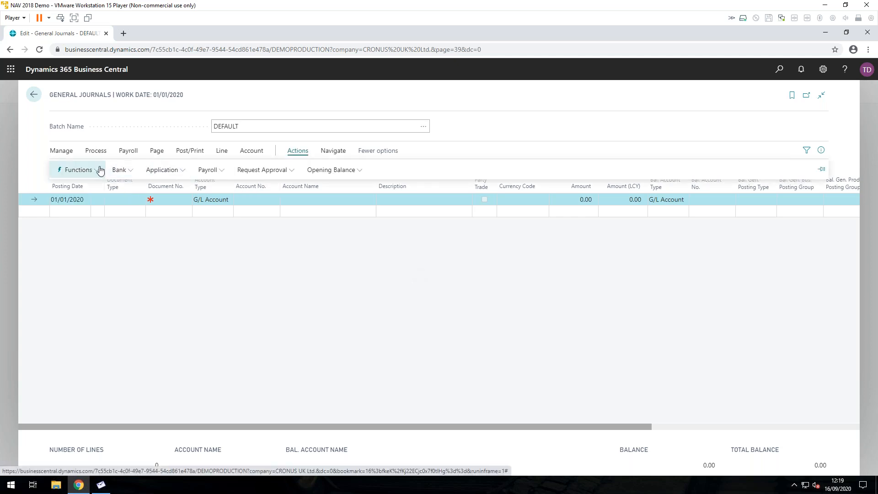
{"action": "left_click", "coordinate": [100, 171]}
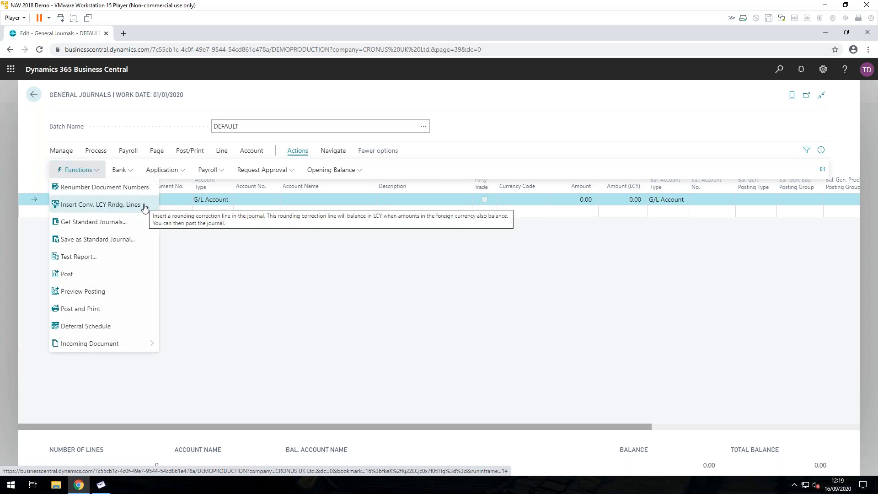
{"action": "left_click", "coordinate": [100, 204]}
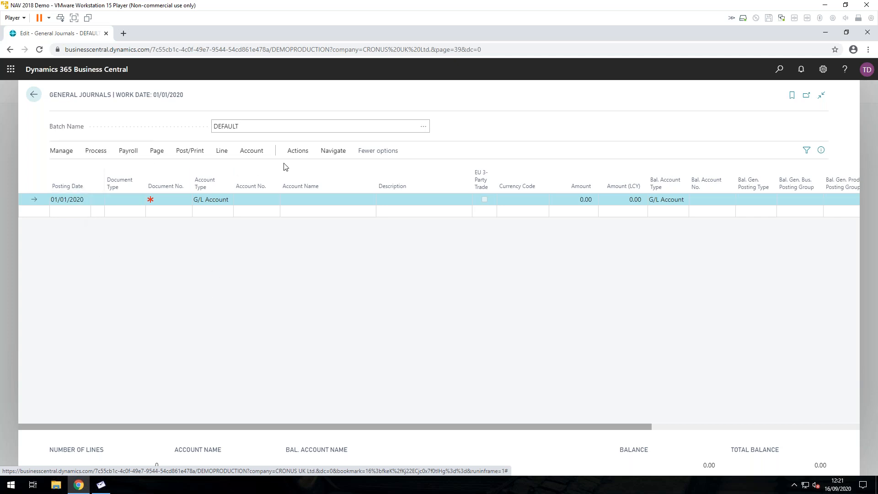
- Insert the lines of standard journal ZZZ001 into the DEFAULT batch, then close the journal
{"action": "left_click", "coordinate": [291, 155]}
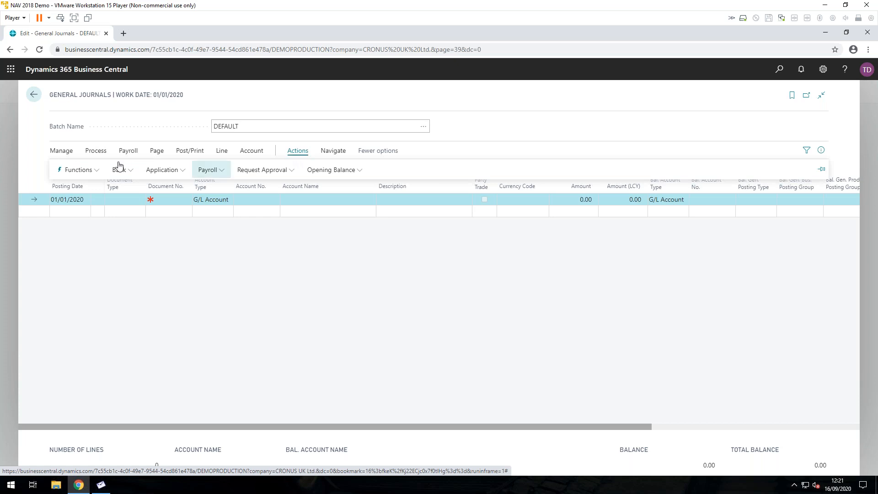
{"action": "left_click", "coordinate": [96, 172]}
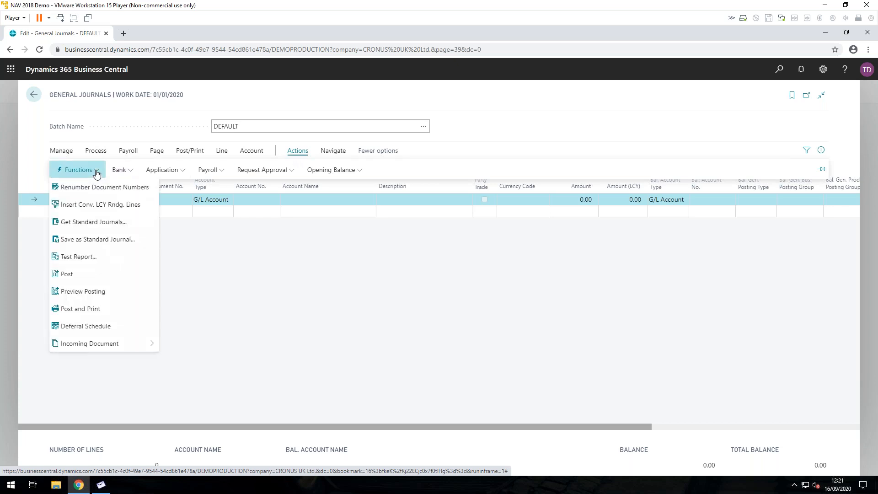
{"action": "left_click", "coordinate": [94, 222]}
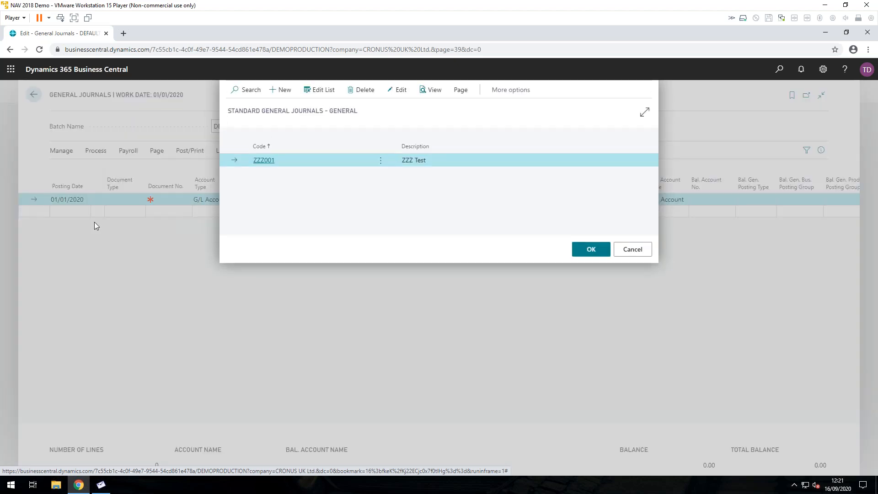
{"action": "left_click", "coordinate": [260, 161]}
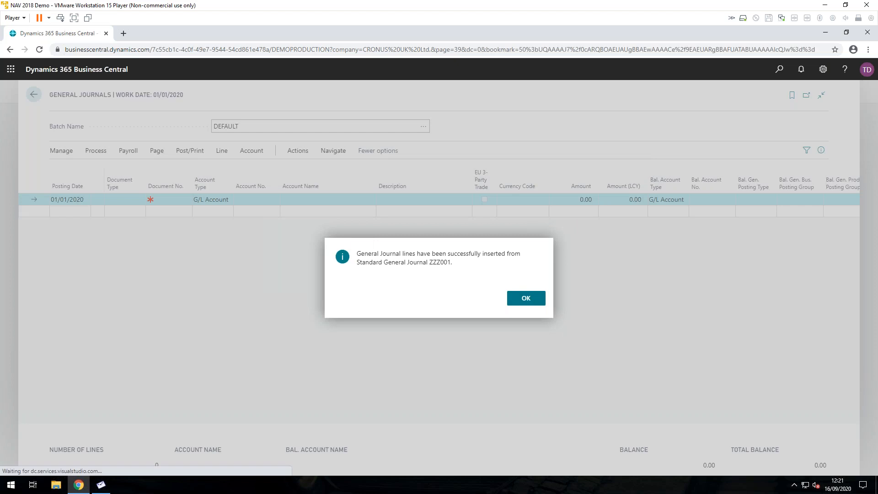
{"action": "left_click", "coordinate": [526, 298]}
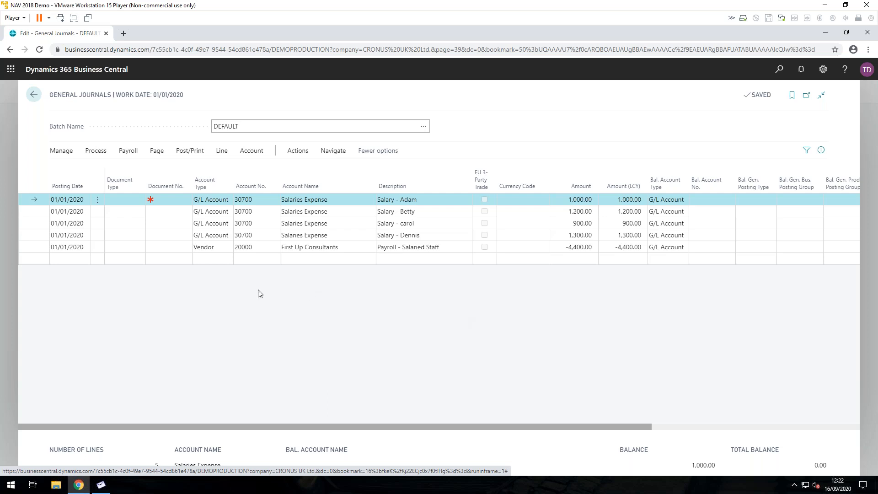
{"action": "left_click", "coordinate": [32, 98]}
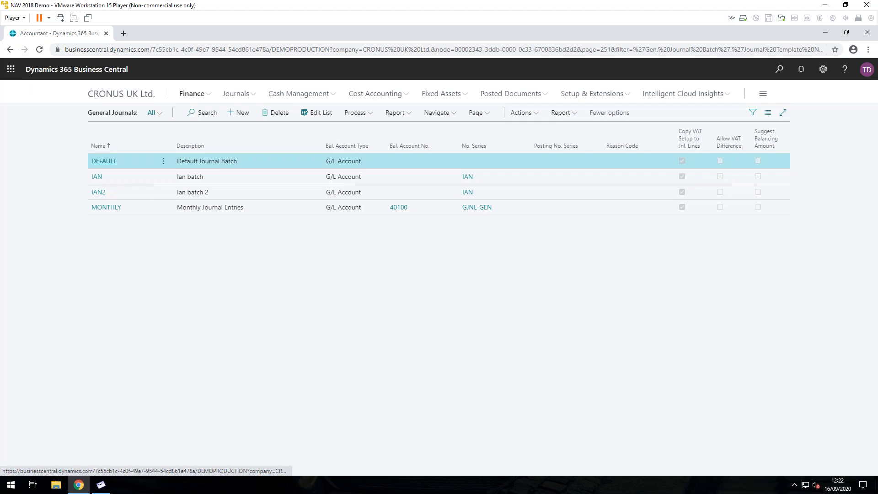
- Search for "recurring jou", open the Recurring General Journals, and view the recurring method choices on a new line
{"action": "left_click", "coordinate": [780, 69]}
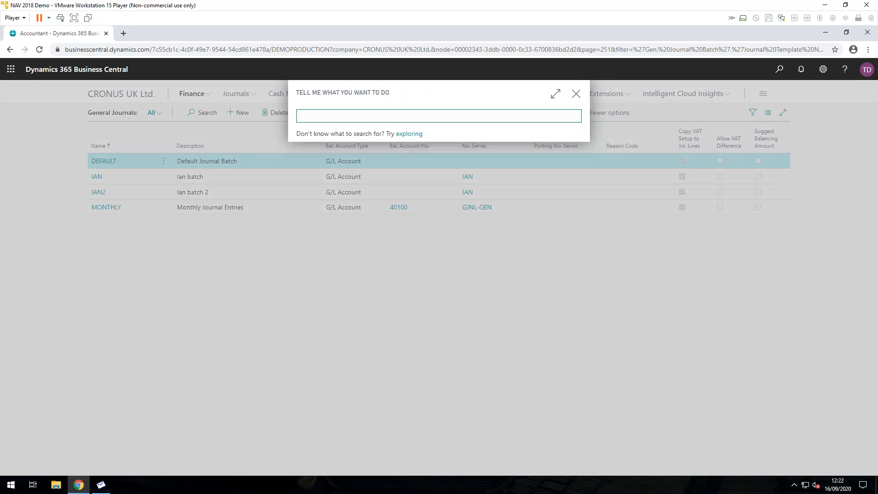
{"action": "type", "text": "recurring"}
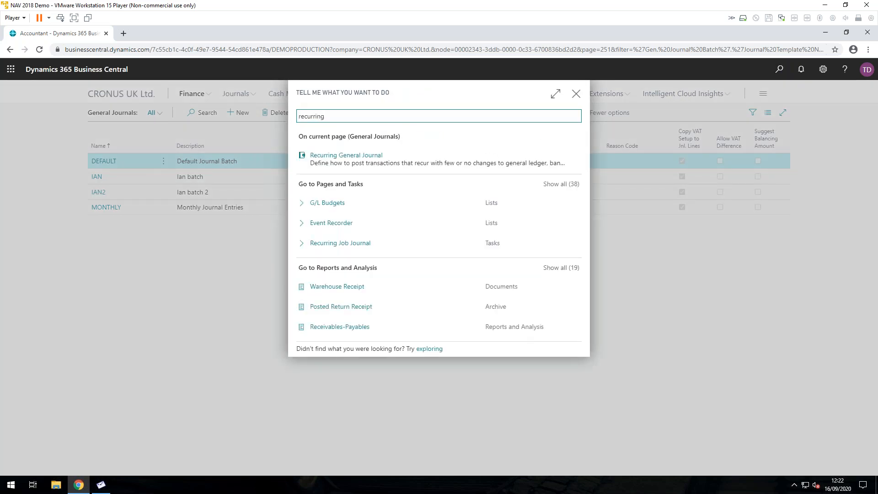
{"action": "type", "text": "jou"}
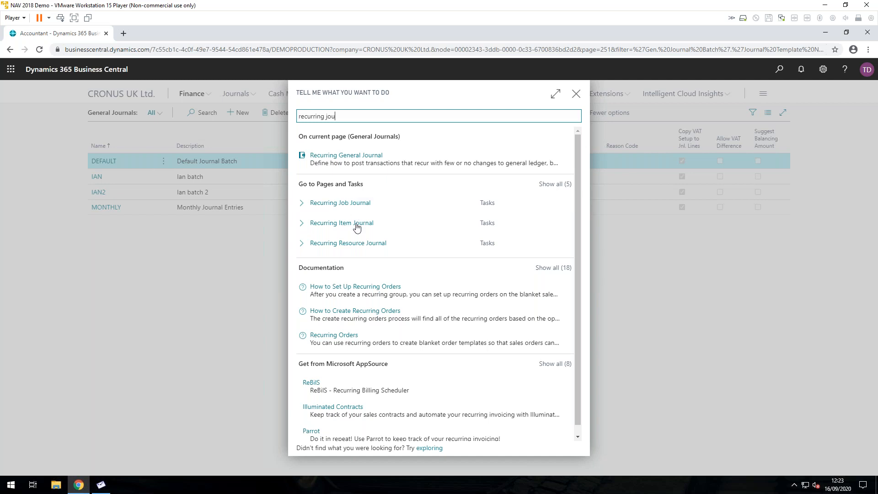
{"action": "left_click", "coordinate": [545, 185]}
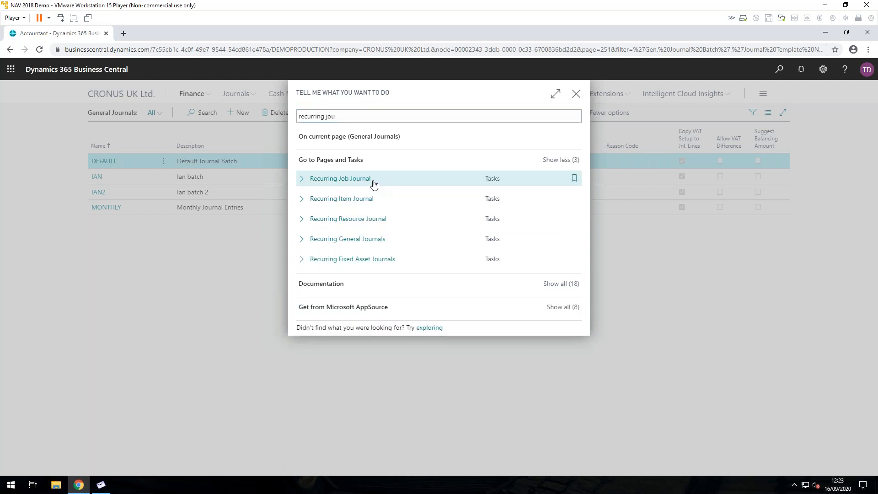
{"action": "left_click", "coordinate": [354, 243]}
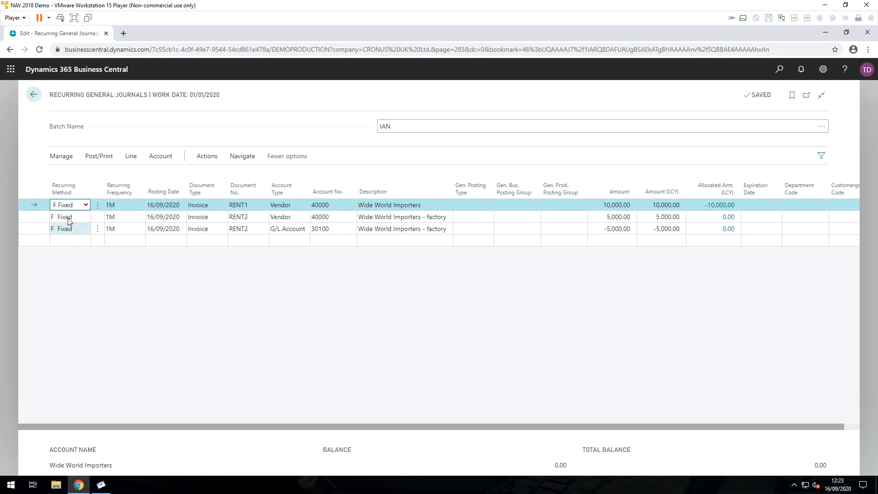
{"action": "left_click", "coordinate": [76, 243]}
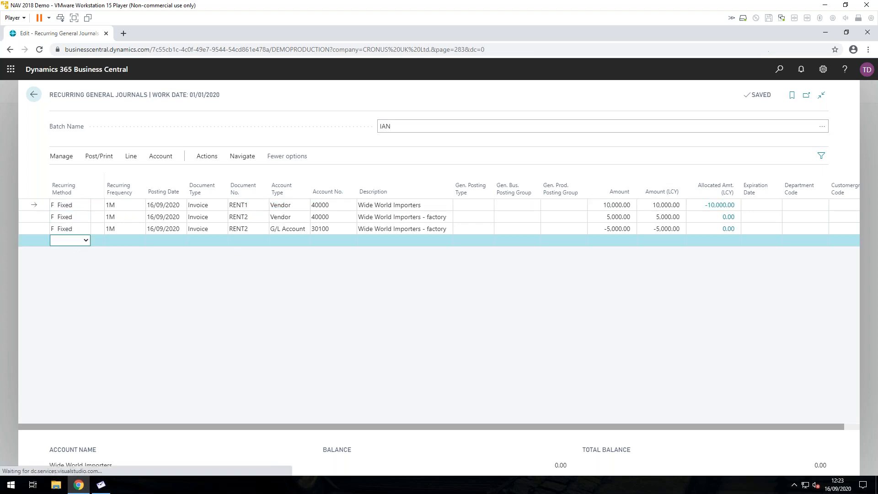
{"action": "left_click", "coordinate": [86, 241]}
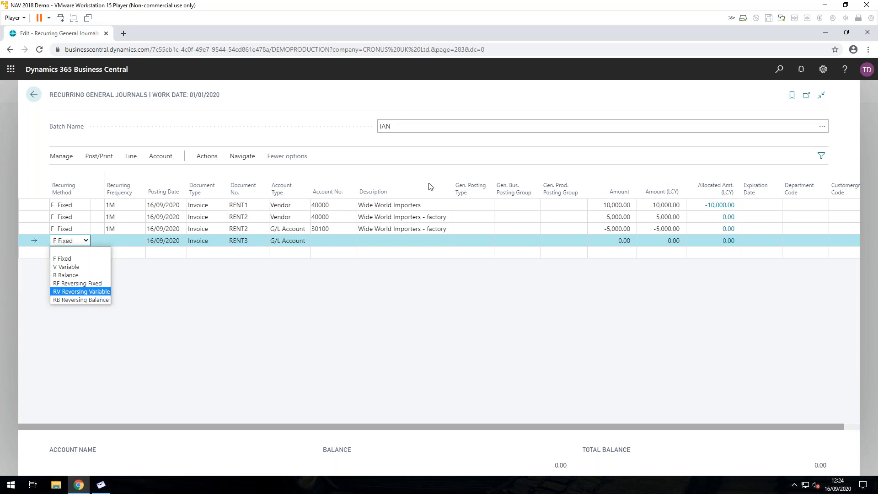
- Reselect the IAN recurring batch and view the allocations of the RENT1 line
{"action": "left_click", "coordinate": [822, 129]}
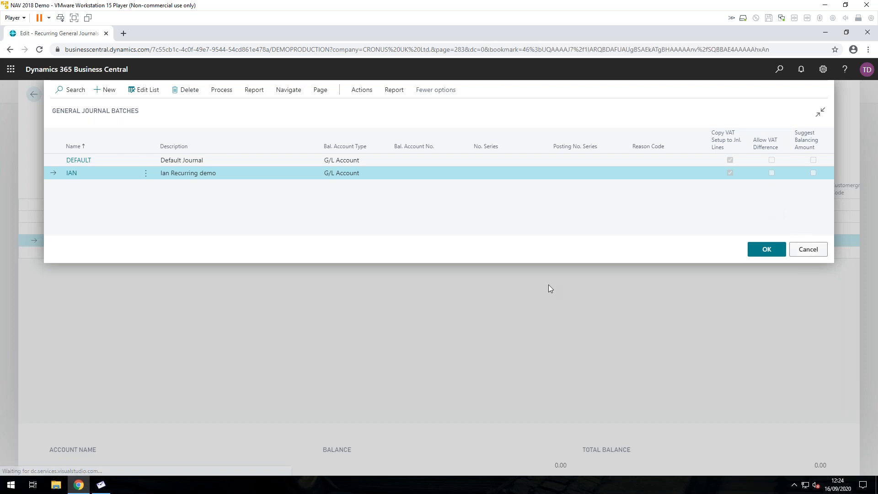
{"action": "key", "text": "Return"}
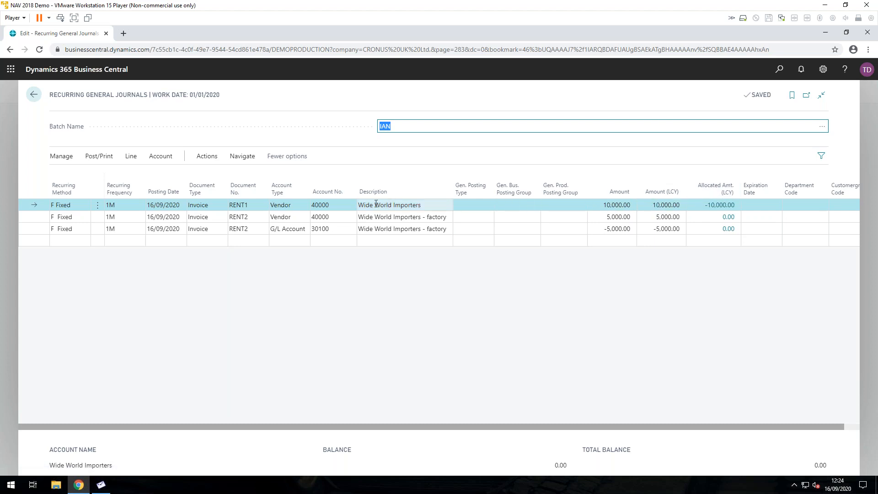
{"action": "left_click", "coordinate": [717, 207]}
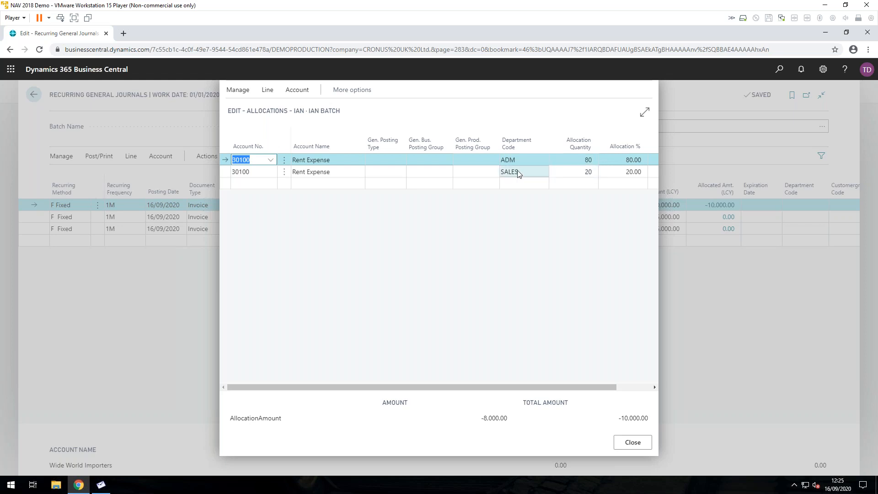
{"action": "left_click", "coordinate": [636, 442]}
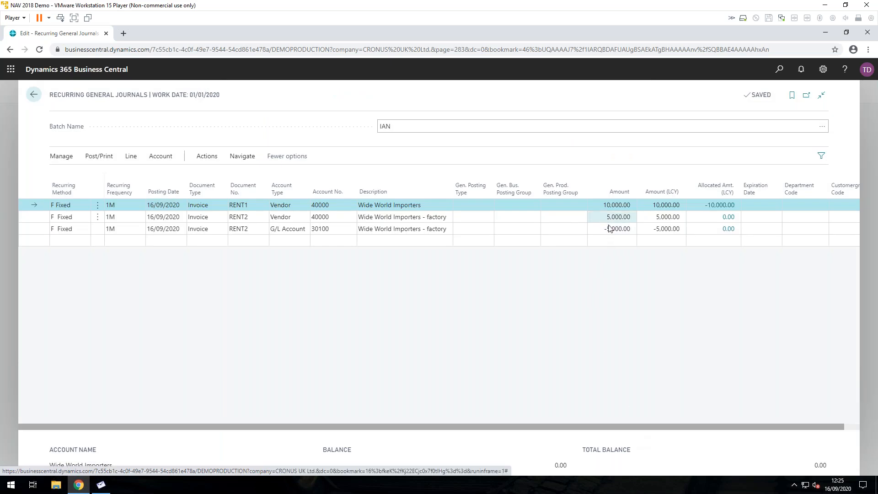
- Set the department code of the RENT2 vendor line to PROD
{"action": "left_click_drag", "start_coordinate": [616, 431], "coordinate": [701, 435]}
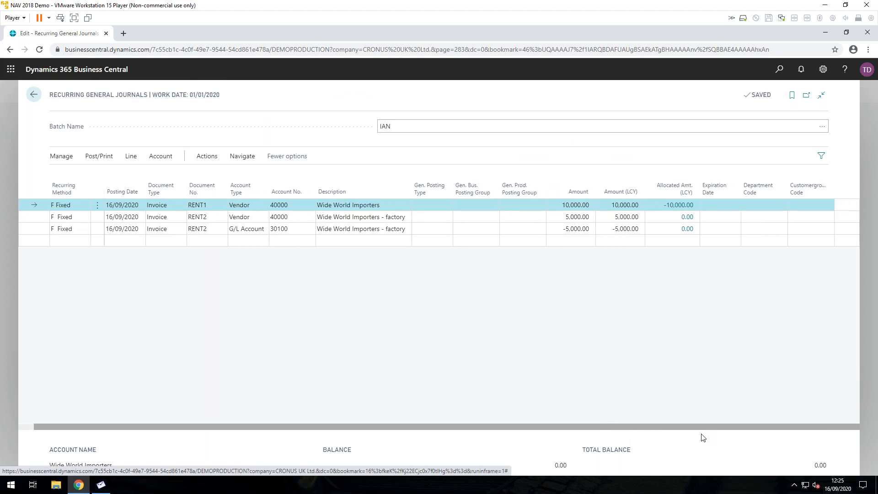
{"action": "left_click_drag", "start_coordinate": [700, 431], "coordinate": [539, 434]}
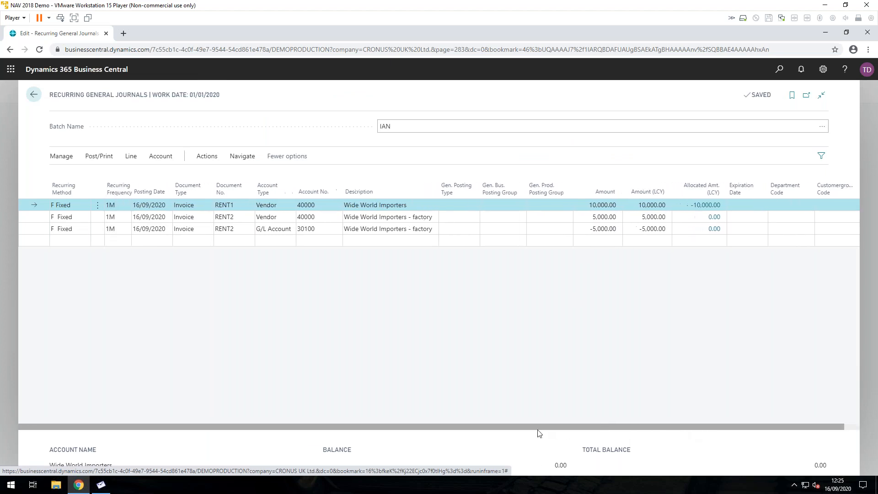
{"action": "left_click", "coordinate": [810, 220]}
{"action": "left_click", "coordinate": [822, 217]}
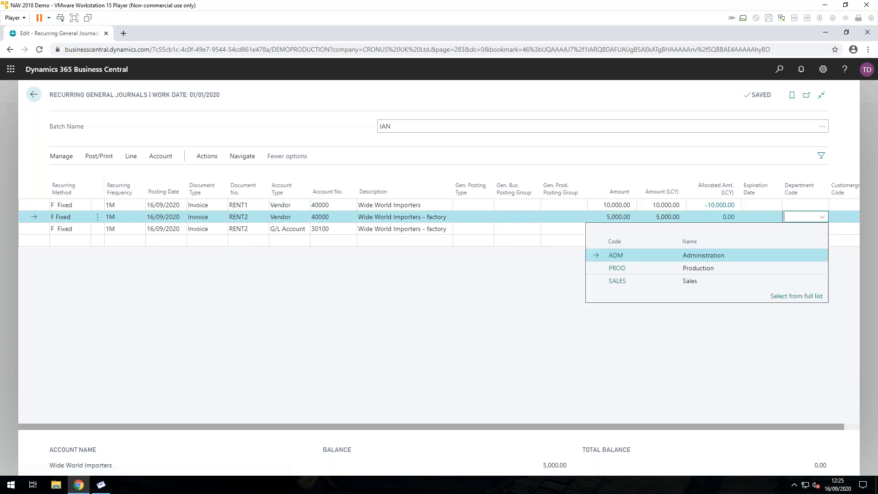
{"action": "left_click", "coordinate": [619, 270]}
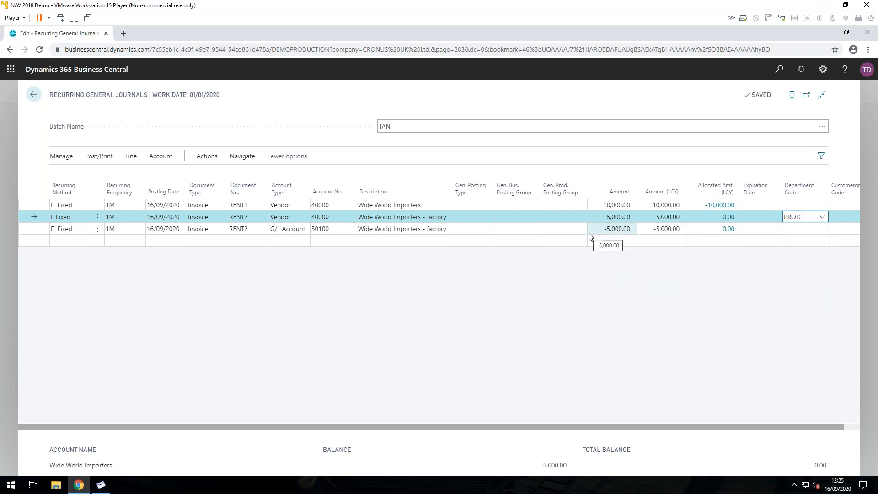
- Enter the placeholder %4 in the RENT1 line's document number and close the recurring journal
{"action": "left_click", "coordinate": [254, 205]}
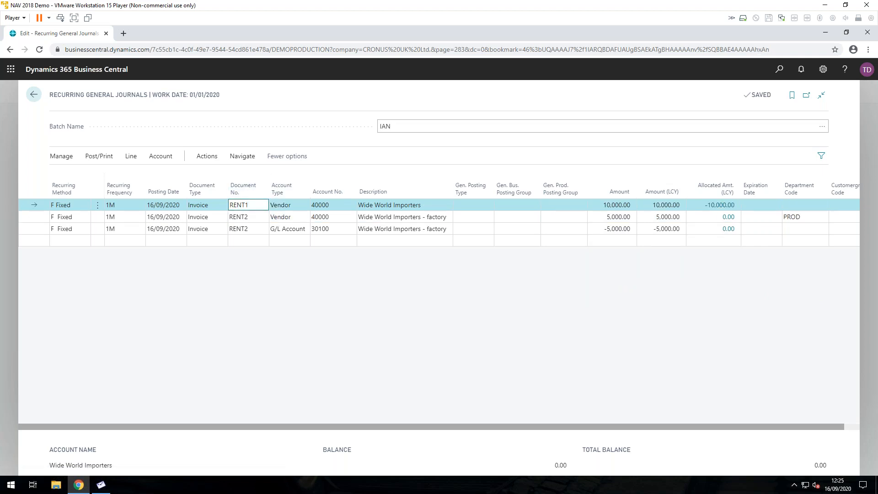
{"action": "type", "text": "%1"}
{"action": "key", "text": "BackSpace"}
{"action": "type", "text": "4"}
{"action": "left_click", "coordinate": [34, 94]}
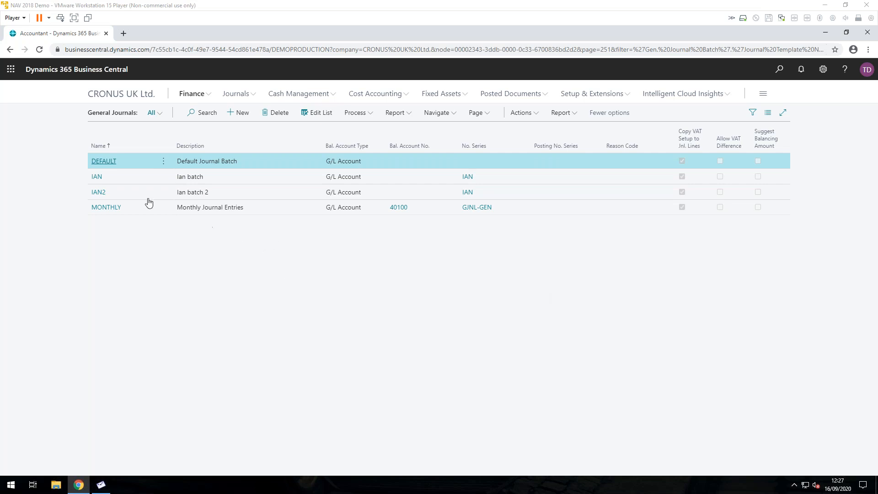
- Open the IAN general journal batch, view its Excel editing option, and return to the batch list
{"action": "left_click", "coordinate": [97, 177]}
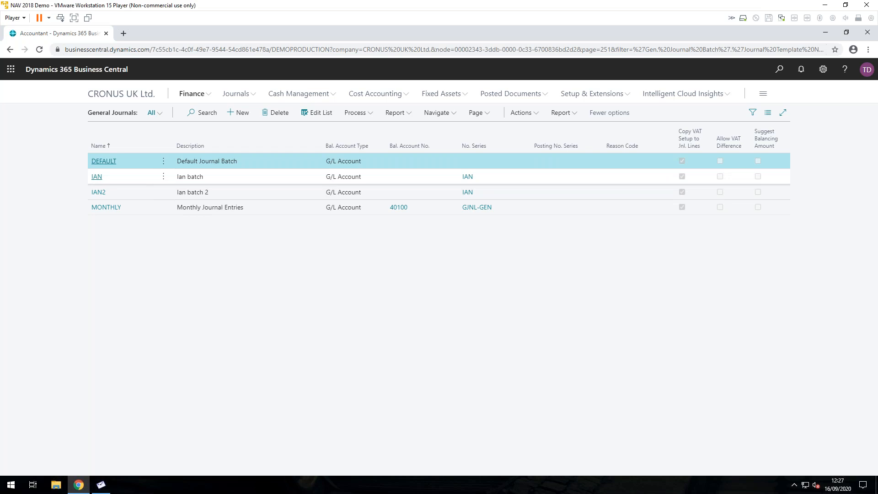
{"action": "left_click", "coordinate": [98, 176]}
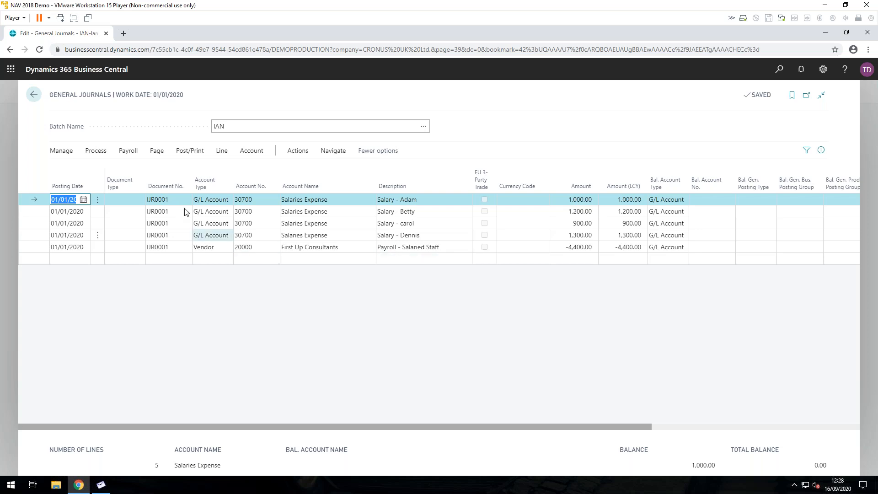
{"action": "left_click", "coordinate": [158, 152]}
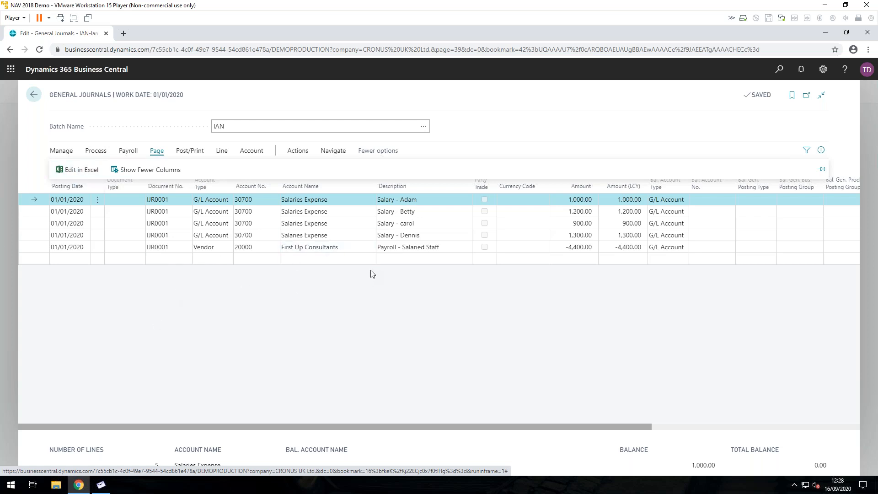
{"action": "left_click", "coordinate": [35, 98]}
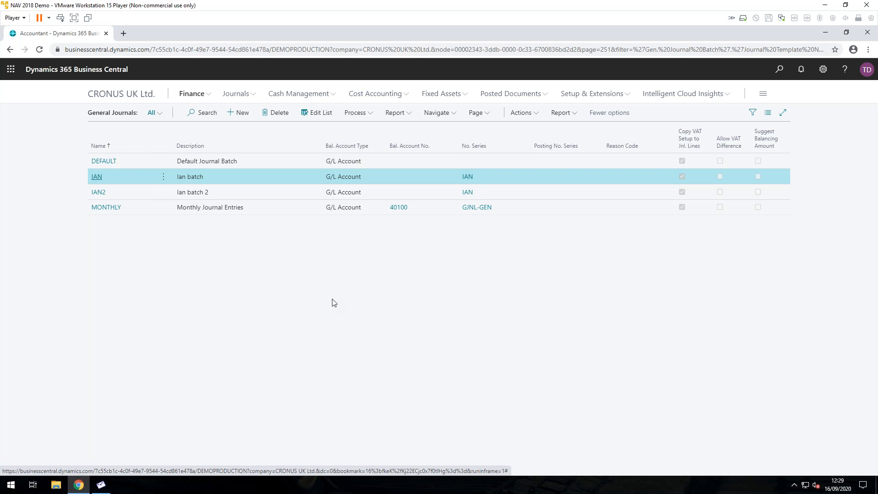
- Reopen the IAN general journal batch and view the options for sending an approval request
{"action": "left_click", "coordinate": [100, 178]}
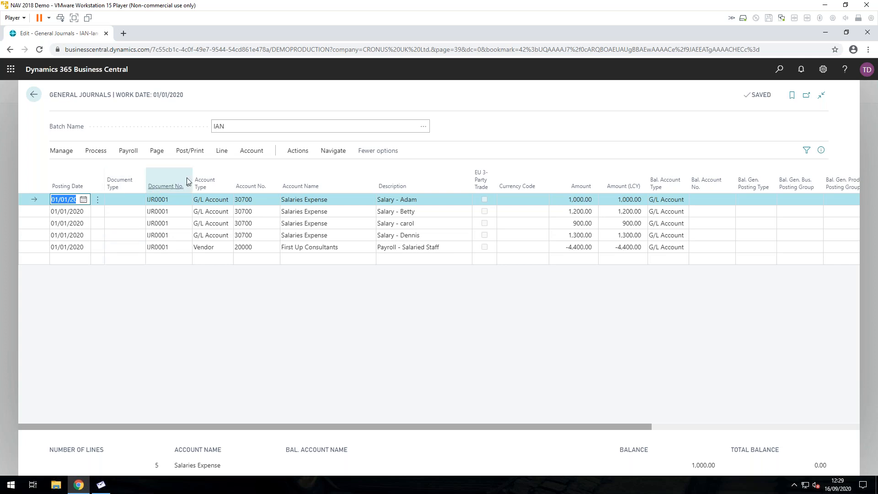
{"action": "mouse_move", "coordinate": [210, 169]}
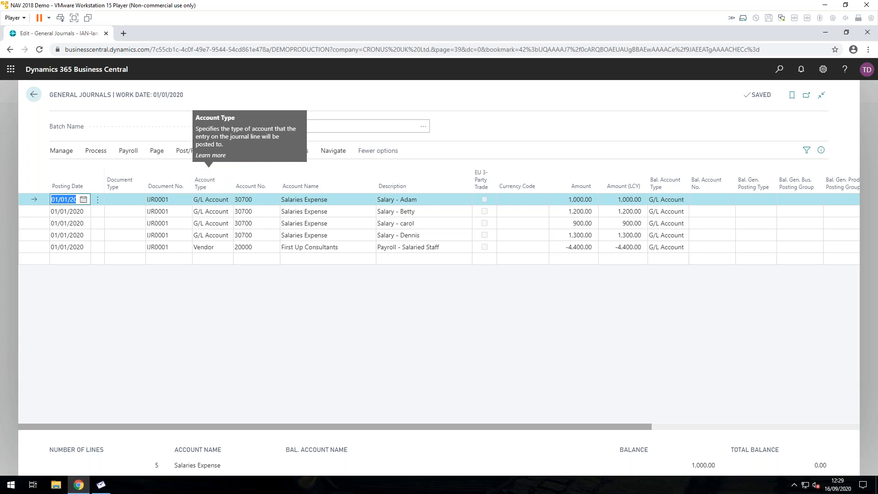
{"action": "left_click", "coordinate": [293, 153]}
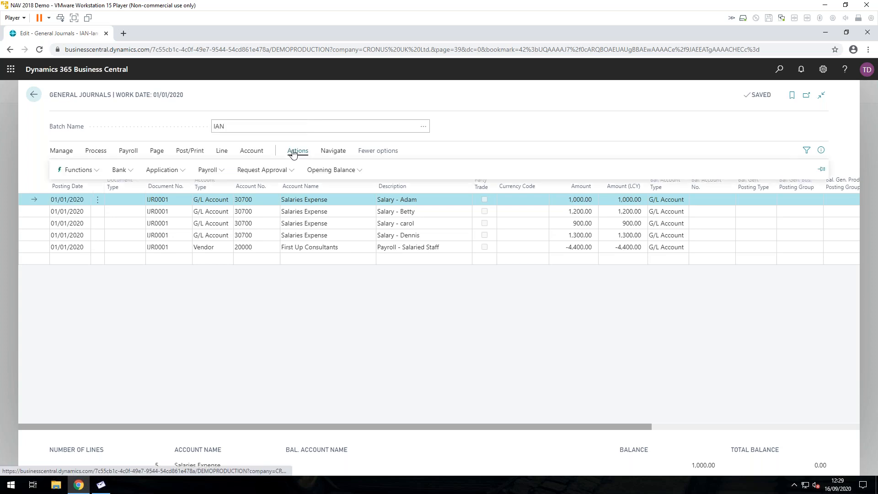
{"action": "left_click", "coordinate": [290, 171]}
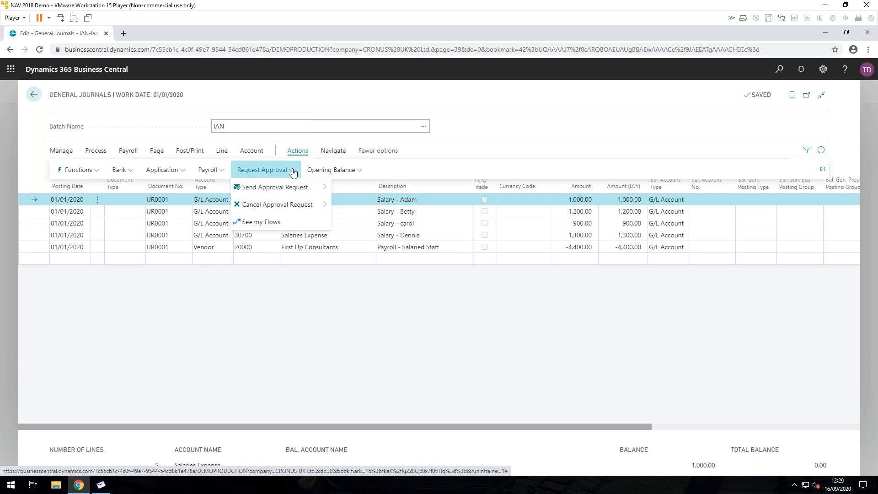
{"action": "mouse_move", "coordinate": [289, 188]}
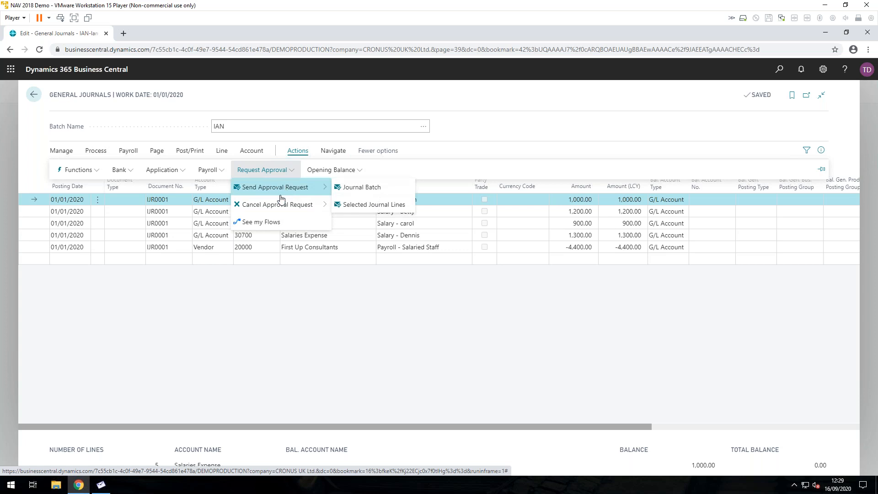
{"action": "left_click", "coordinate": [500, 321]}
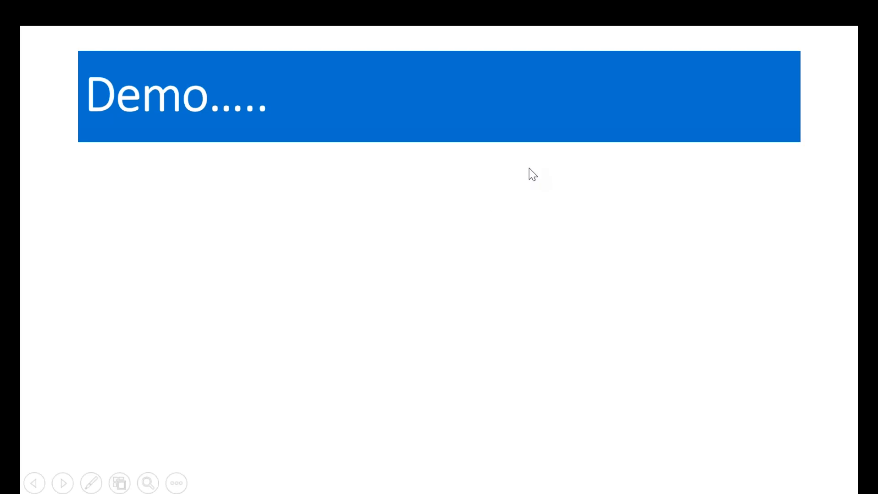
{"action": "left_click", "coordinate": [533, 174]}
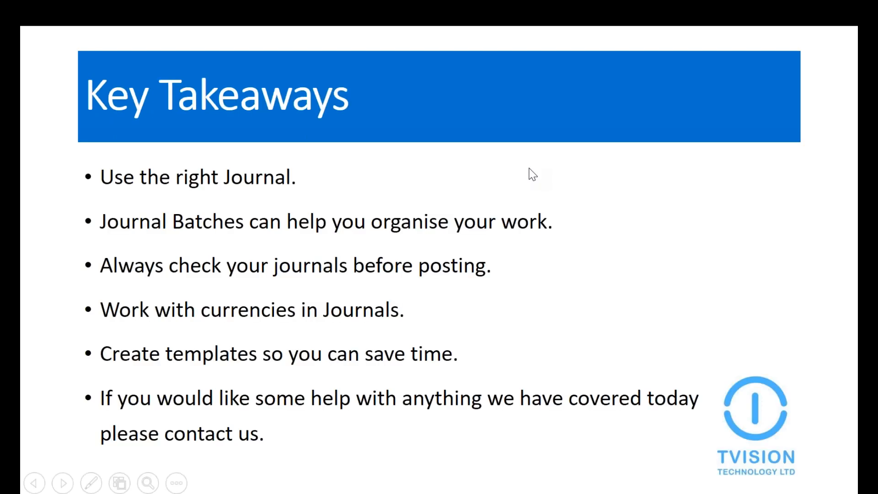